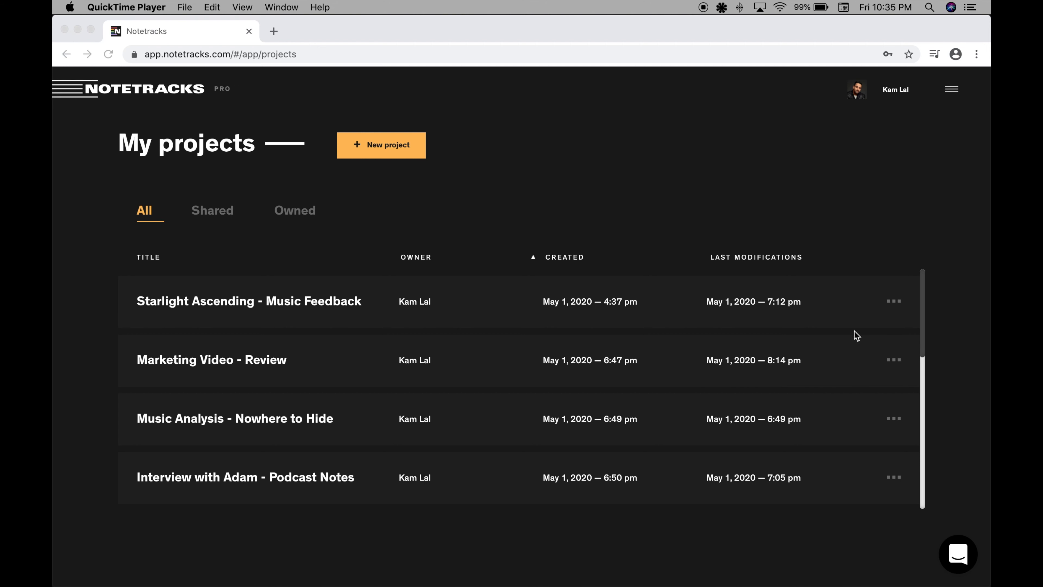
Look over the options for the Starlight Ascending project and the lists of shared and owned projects.
left_click(894, 304)
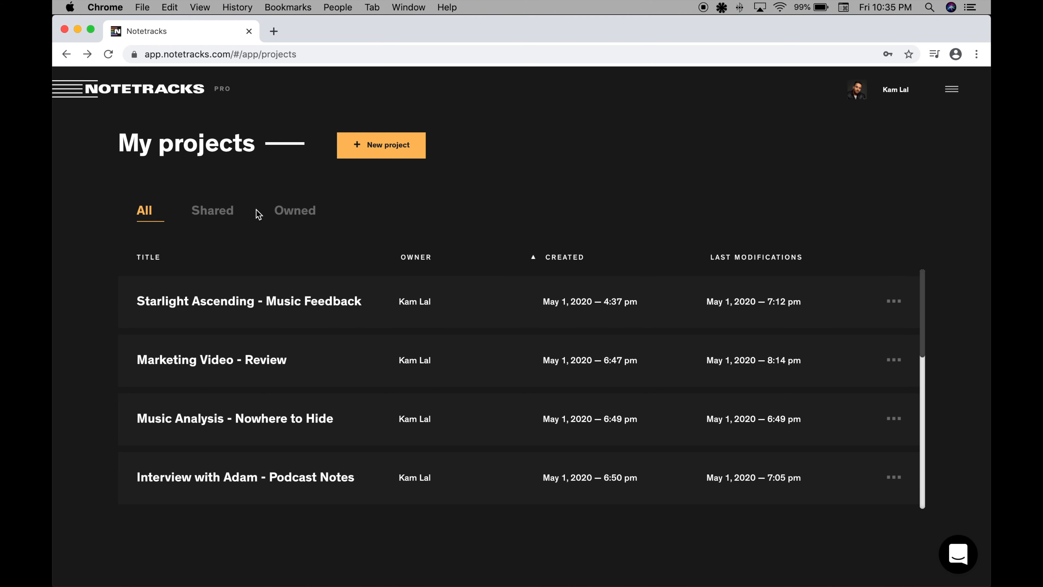
left_click(223, 216)
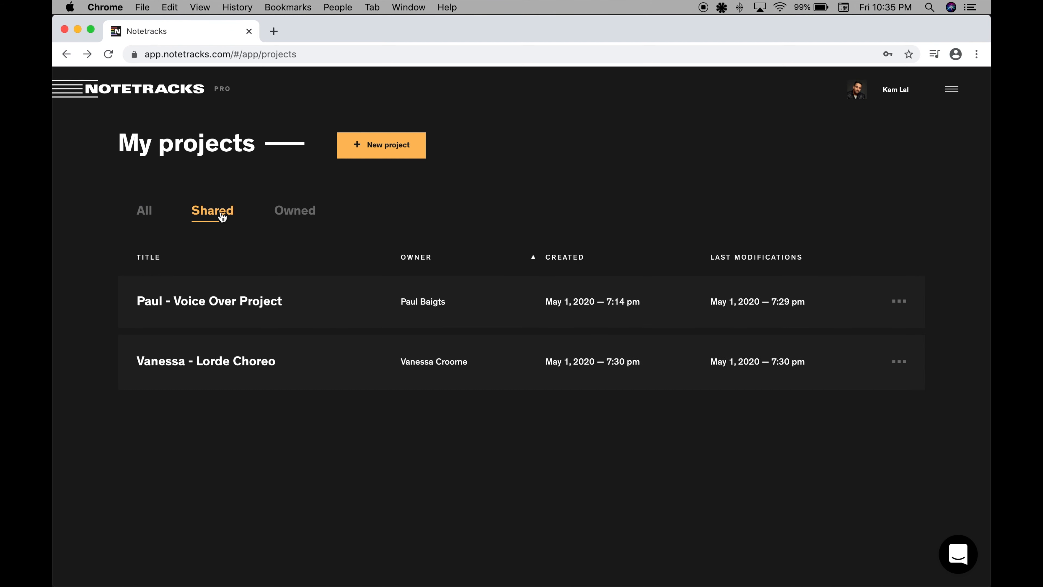
left_click(291, 212)
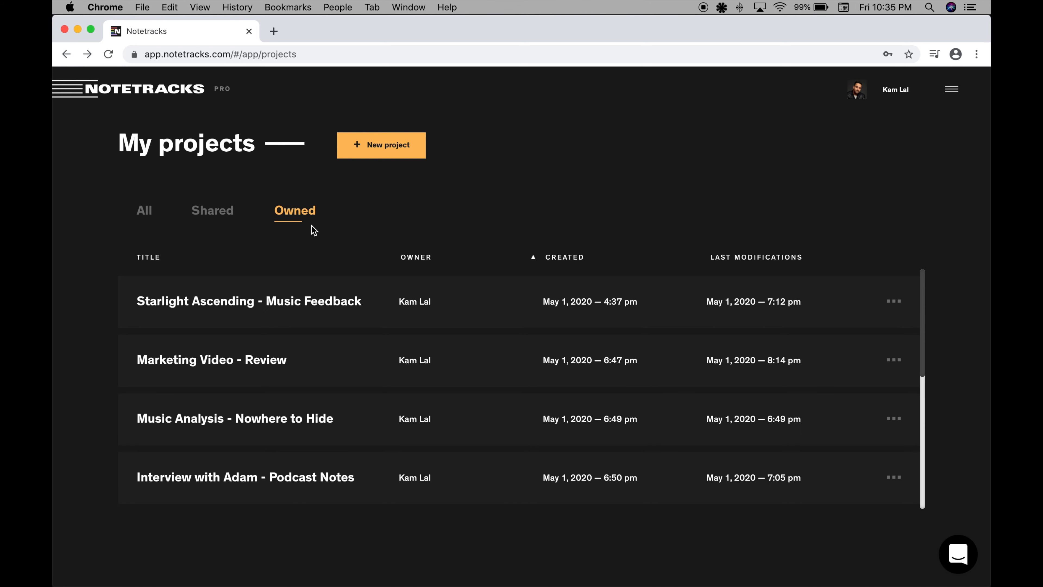
Create a new project titled "Marketing Video - Music Selection".
left_click(391, 152)
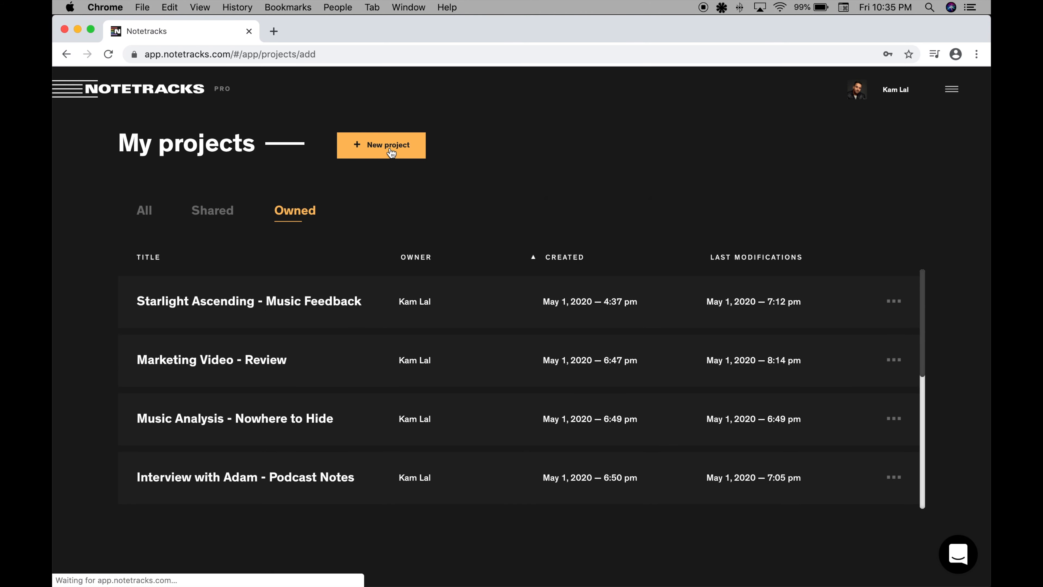
type("Ma")
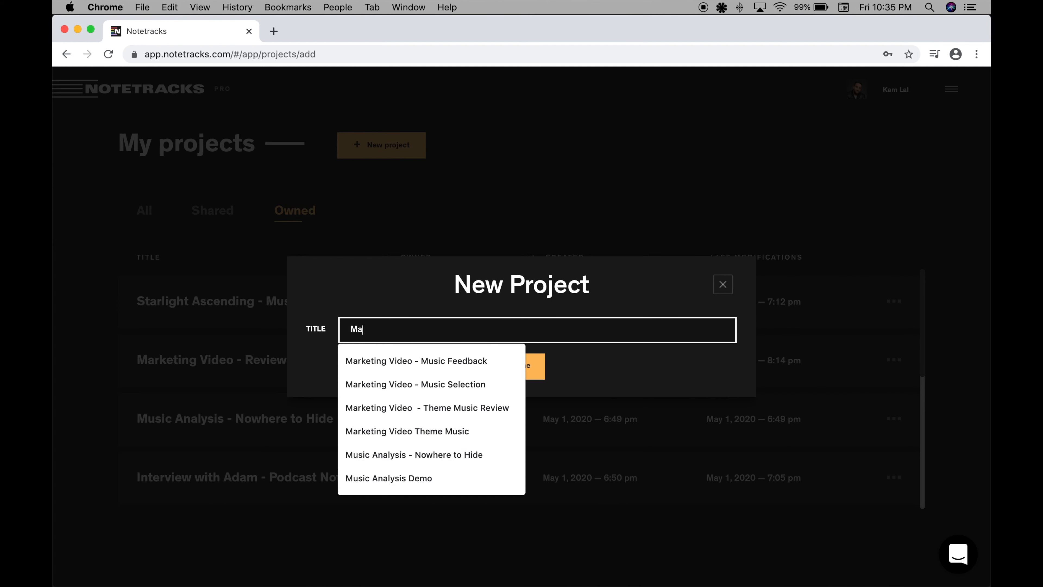
type("rketing Video - Music ")
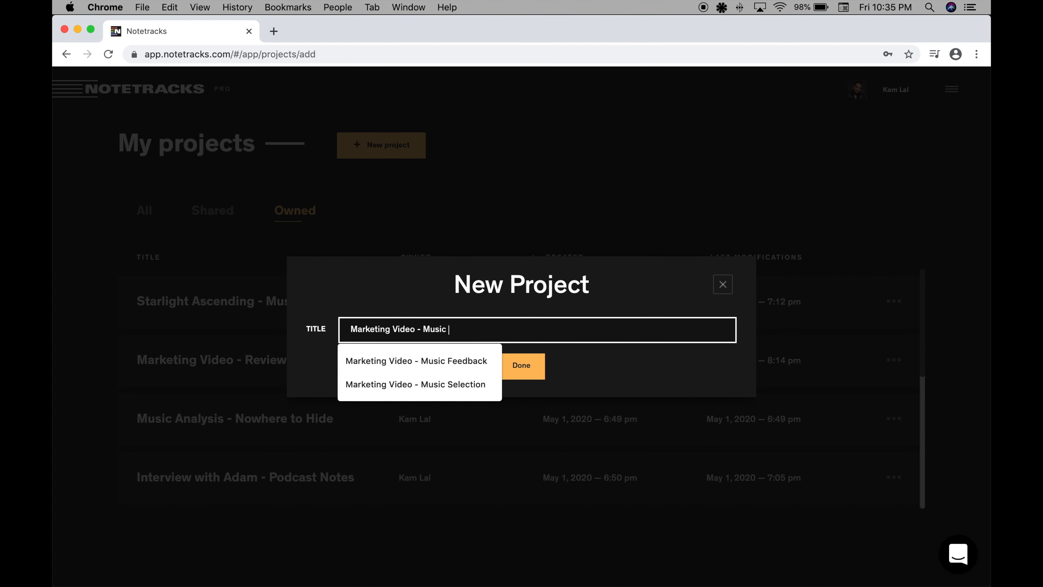
type("Selection")
left_click(520, 364)
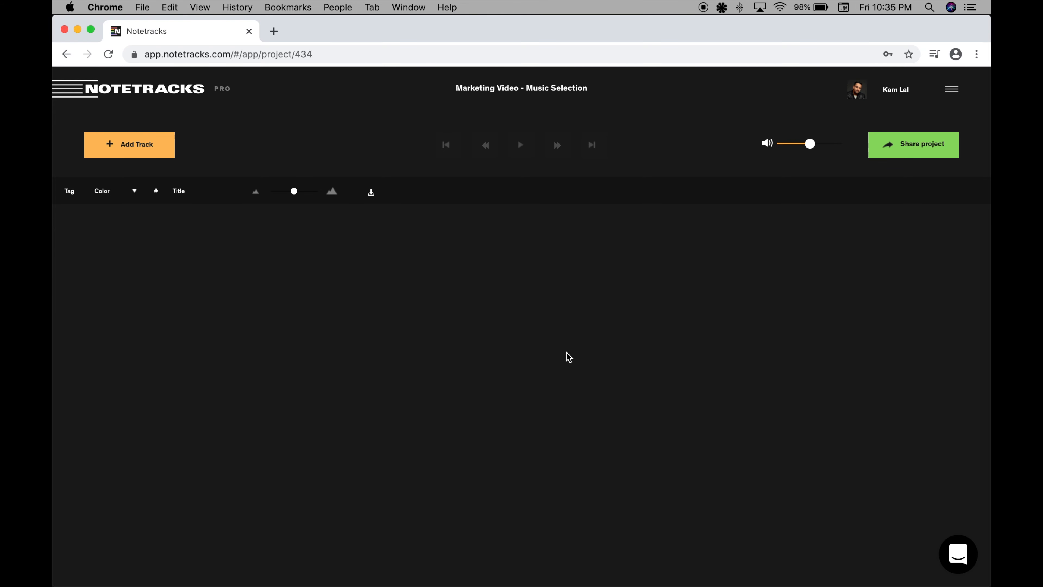
Add the local file "CHERRY - NOWHERE TO HIDE (INSTRUMENTAL).wav" from the Track Choices folder as a new track.
left_click(131, 151)
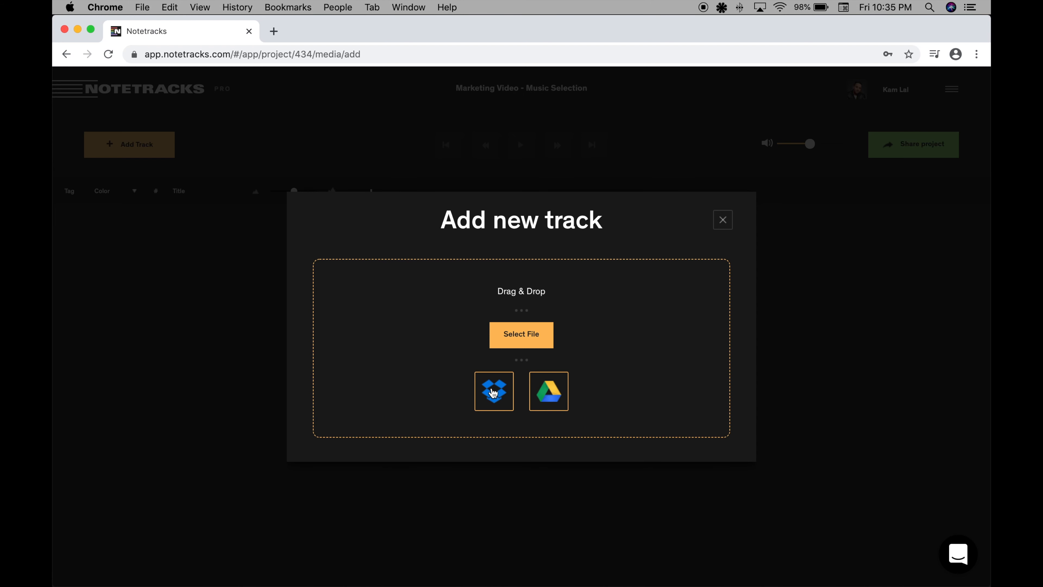
left_click(528, 334)
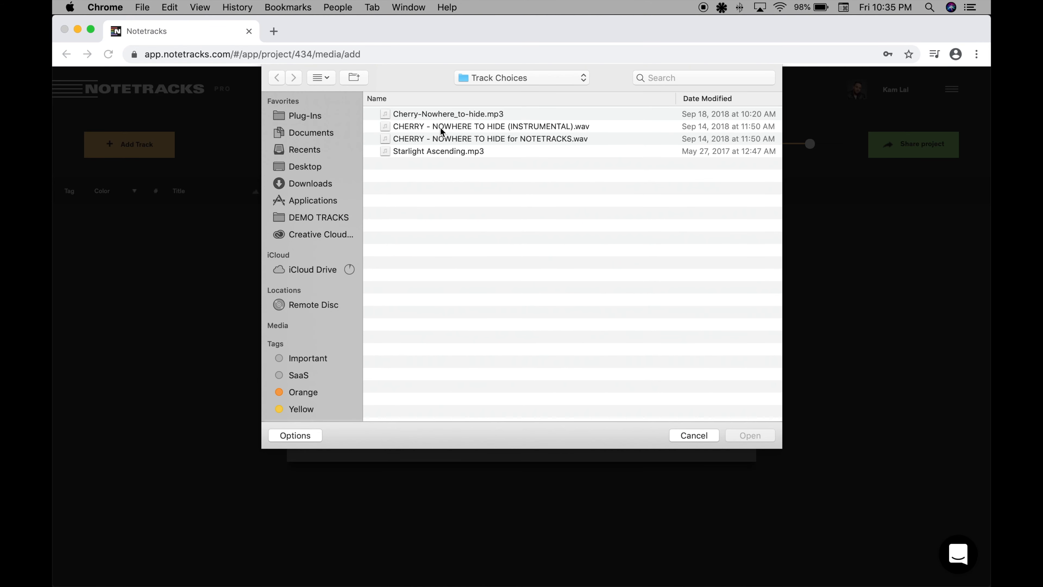
left_click(441, 128)
double_click(440, 128)
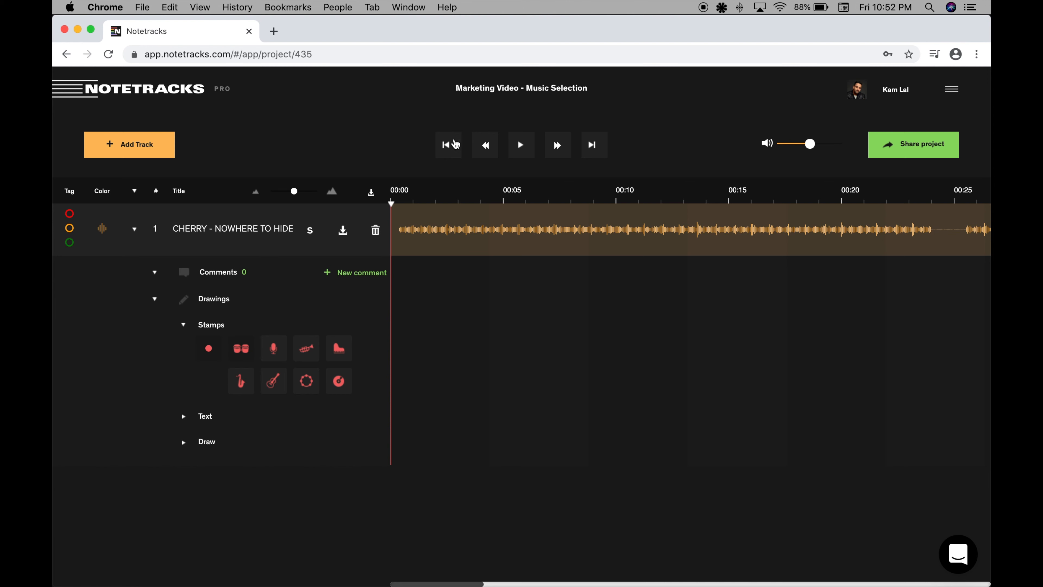
Look through the track's waveform to its end and back, and zoom the timeline out slightly.
scroll(805, 258, "right", 20)
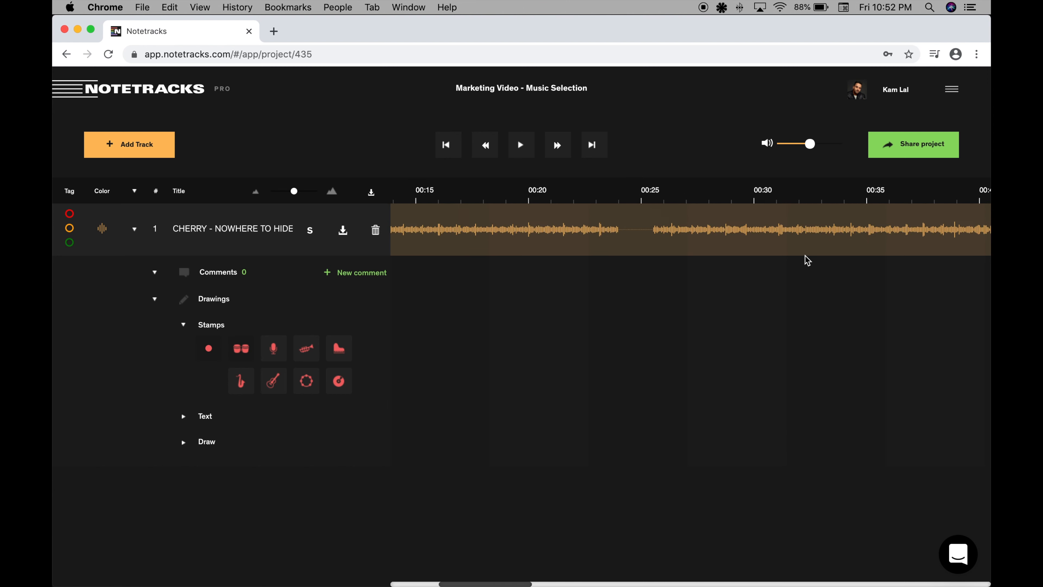
scroll(807, 260, "right", 10)
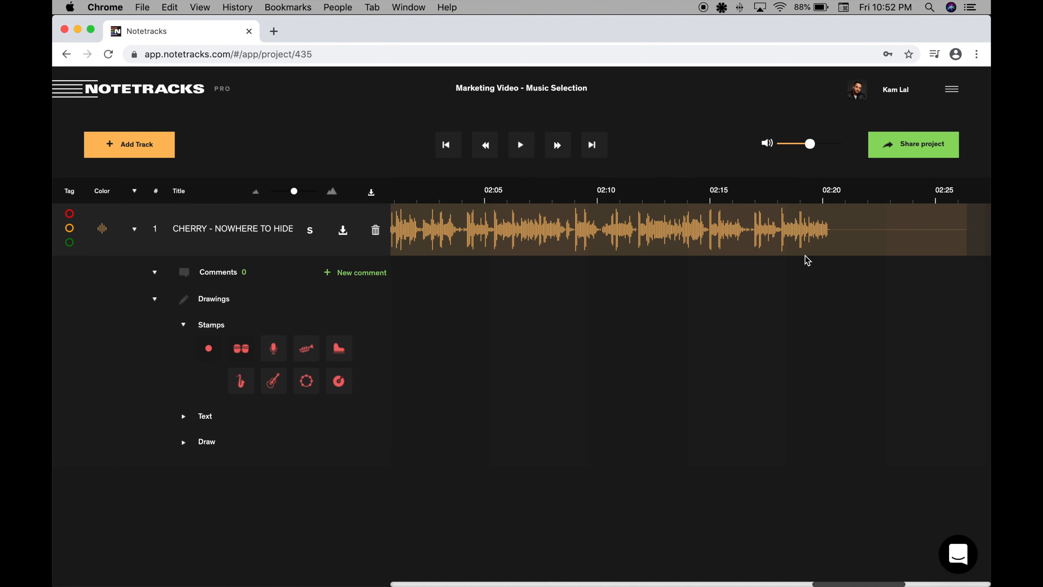
scroll(805, 259, "left", 20)
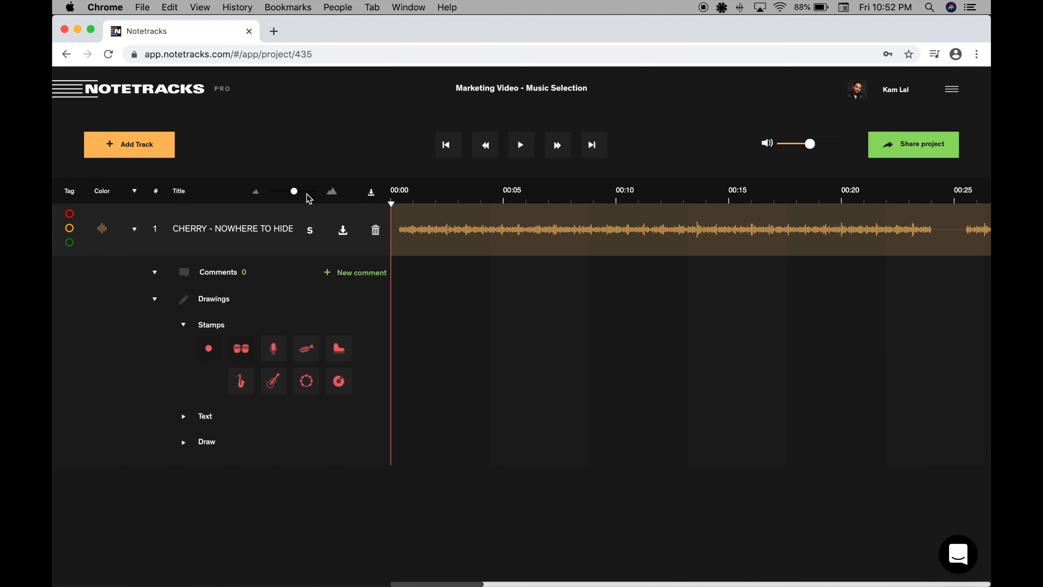
mouse_move(294, 192)
left_mouse_down()
mouse_move(267, 195)
mouse_move(293, 195)
left_mouse_up()
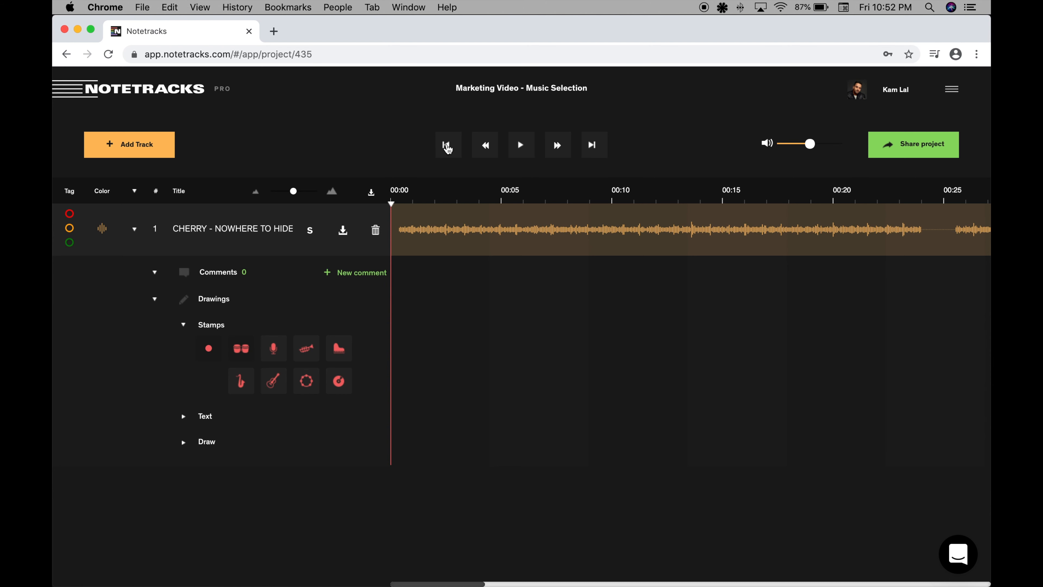
Try jumping, rewinding and fast-forwarding the playhead across the track, and return it to the start.
left_click(510, 195)
left_click(448, 147)
left_click(590, 146)
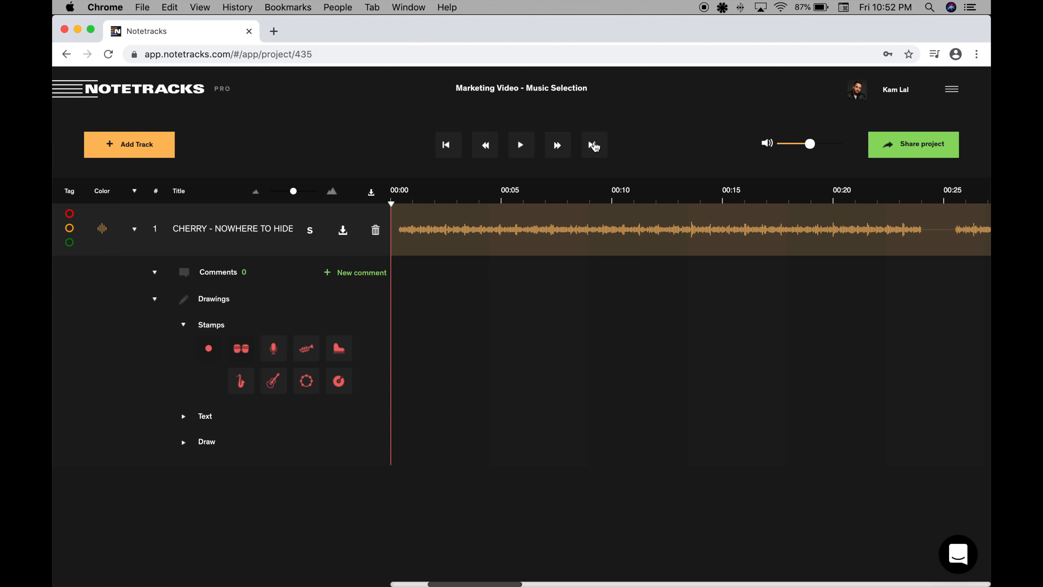
left_click(486, 148)
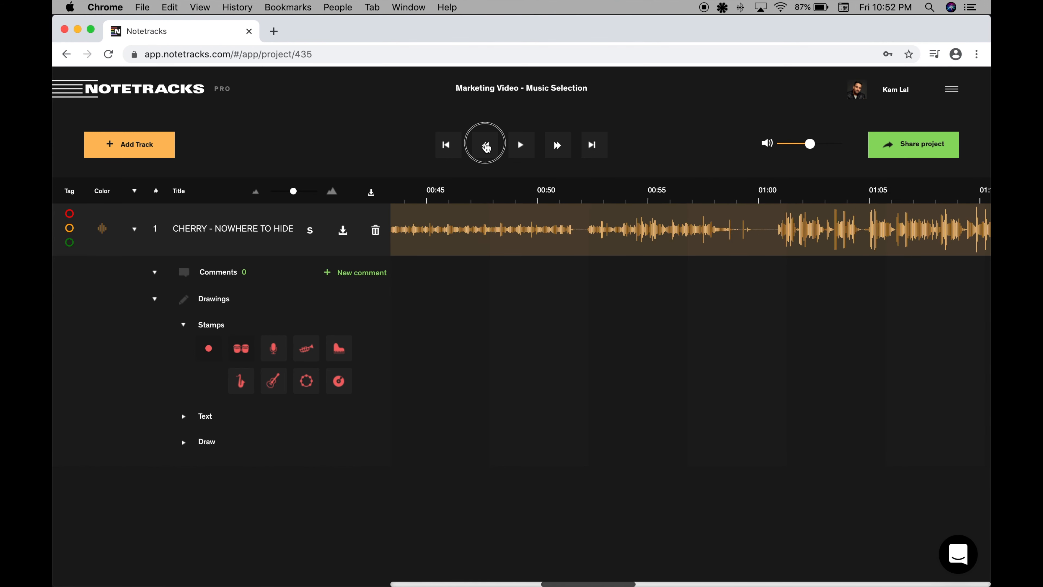
left_click(557, 150)
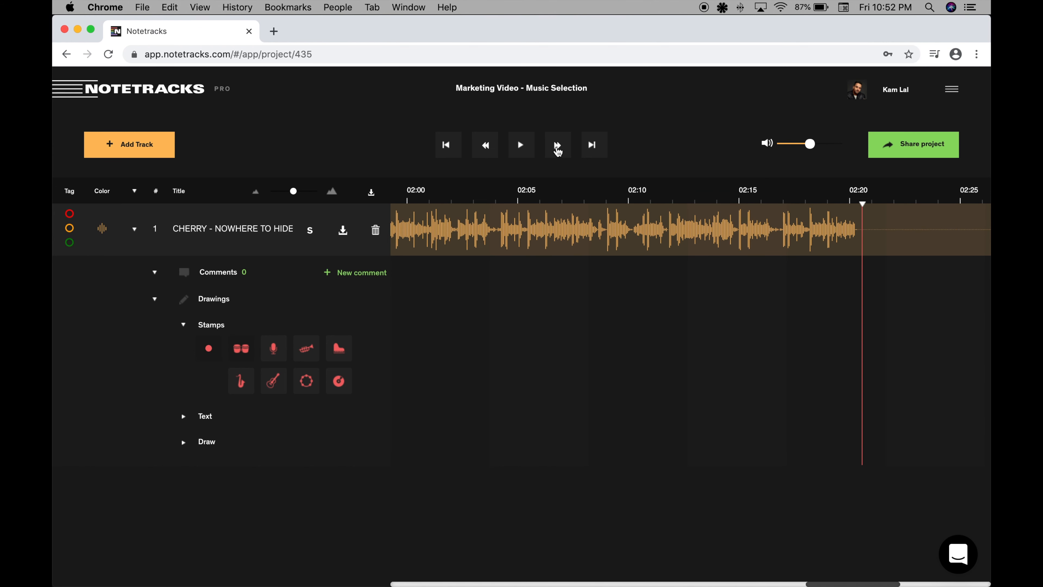
left_click(489, 150)
left_click(455, 145)
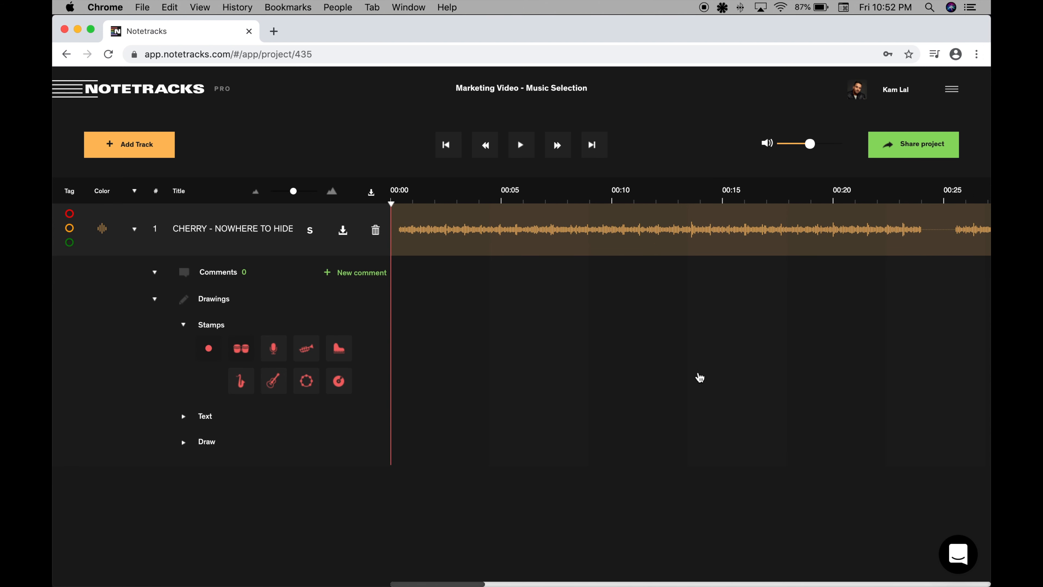
Look over the list of keyboard shortcuts and close it.
key("question")
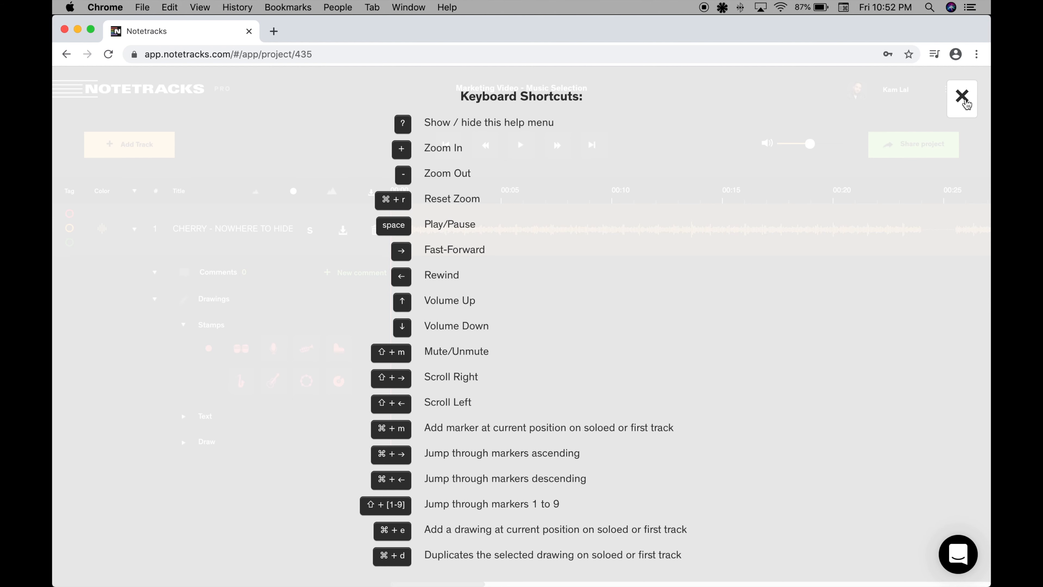
left_click(966, 103)
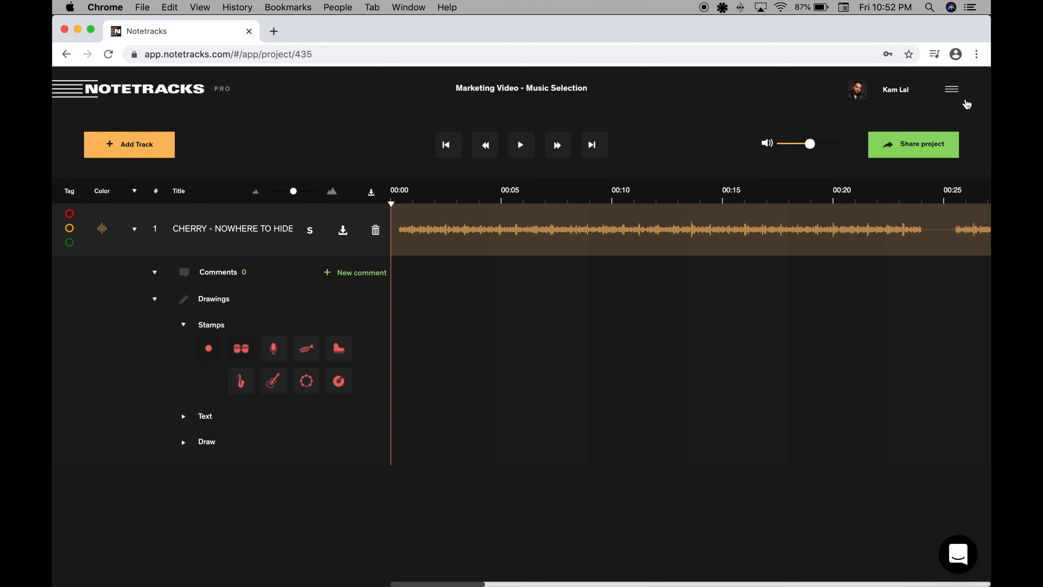
Start playing the track from the beginning and slightly adjust the playback volume.
left_click(808, 146)
left_click_drag(809, 146, 813, 146)
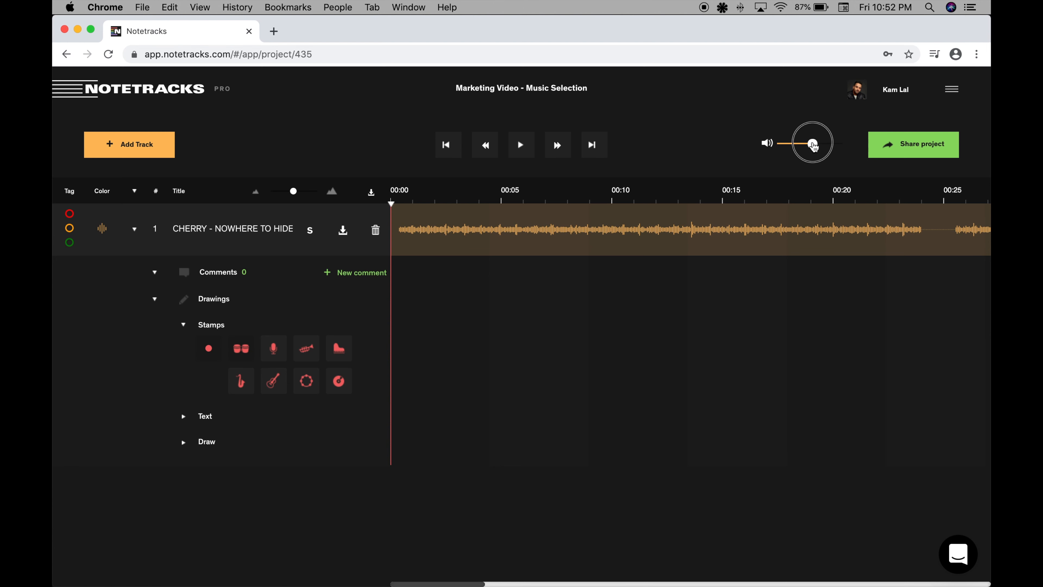
key("space")
left_click(812, 145)
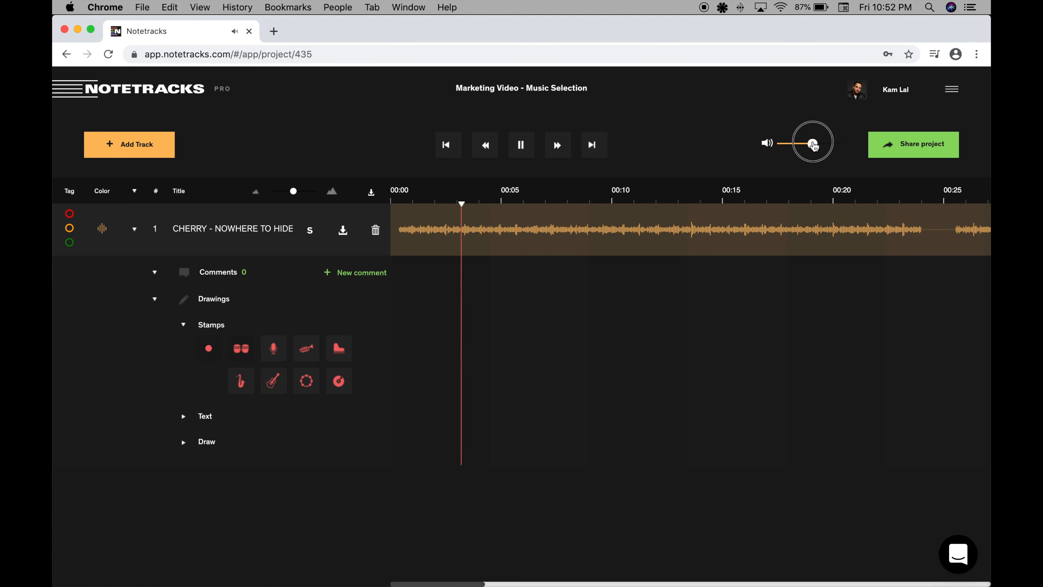
left_click_drag(812, 145, 810, 147)
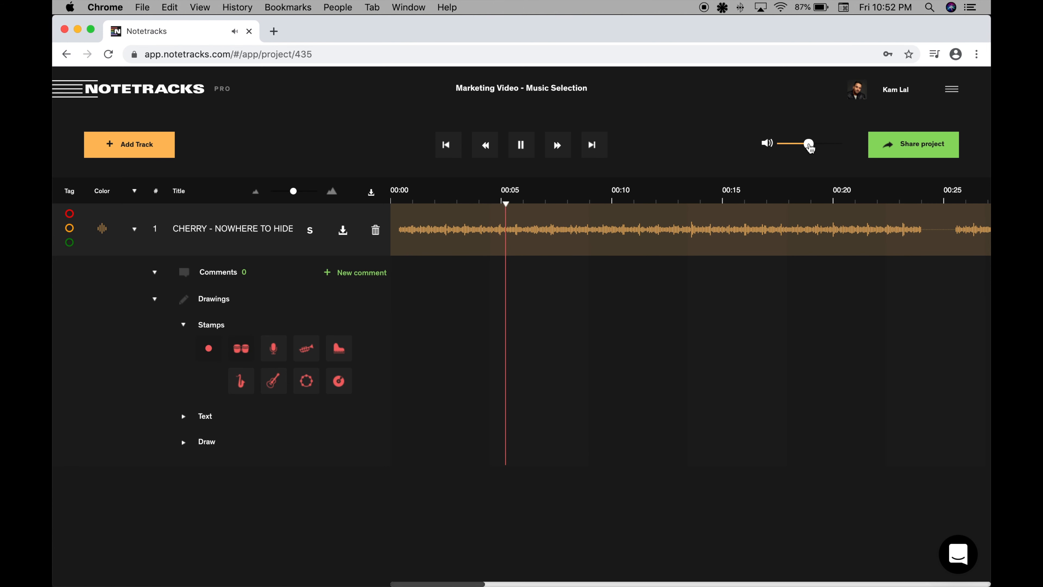
Add the comment "I like the Vibe" at 00:07, pause playback and move the comment to the start of the music at 00:00.
left_click(377, 274)
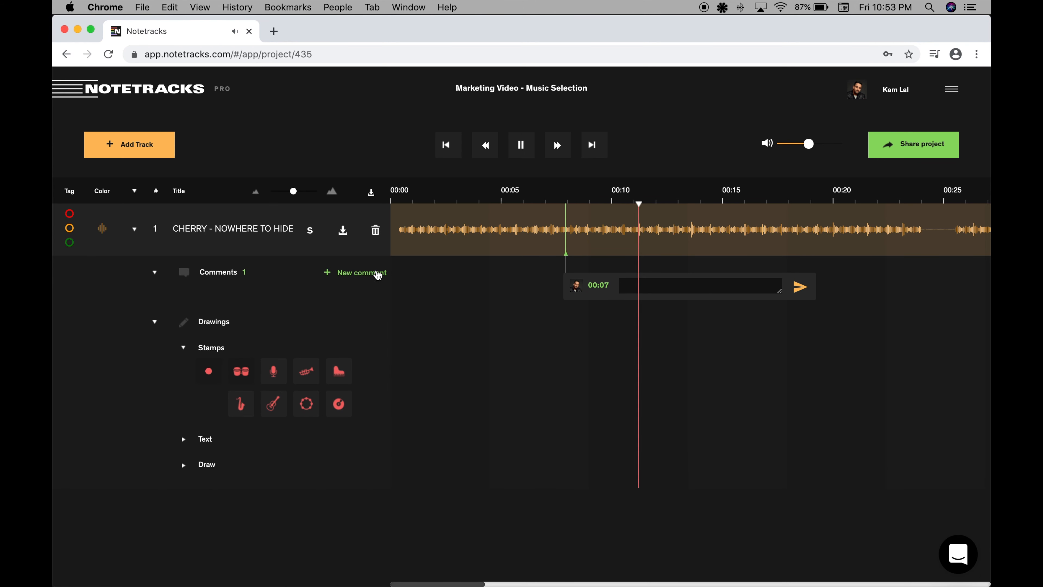
type("I like the Vibe")
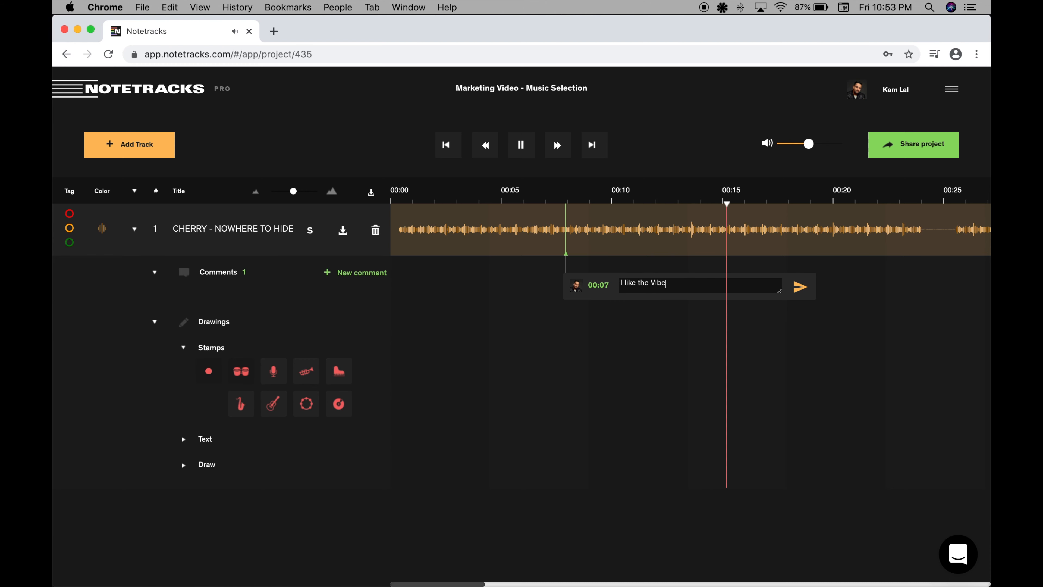
key("Return")
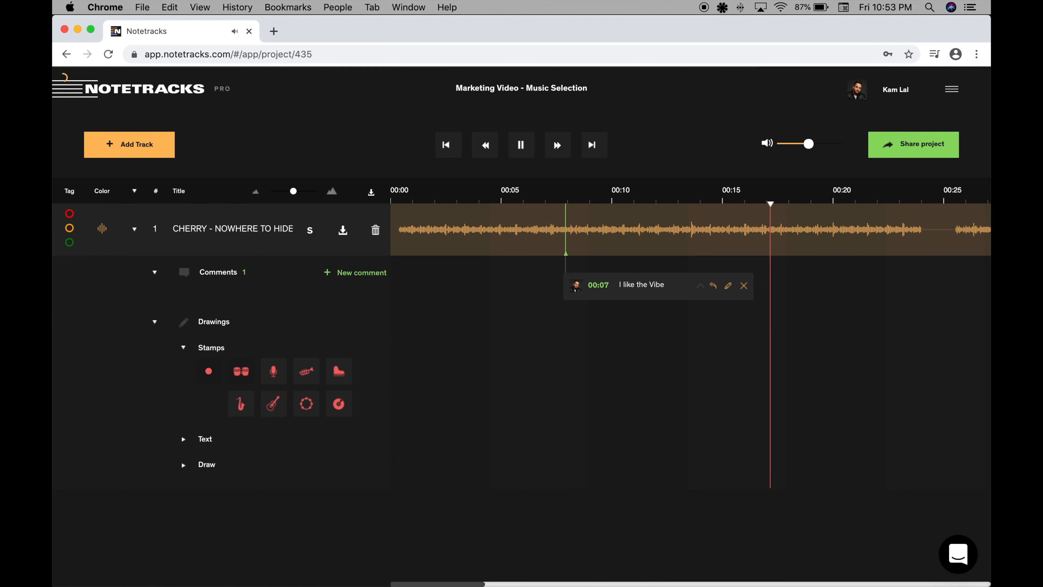
key("space")
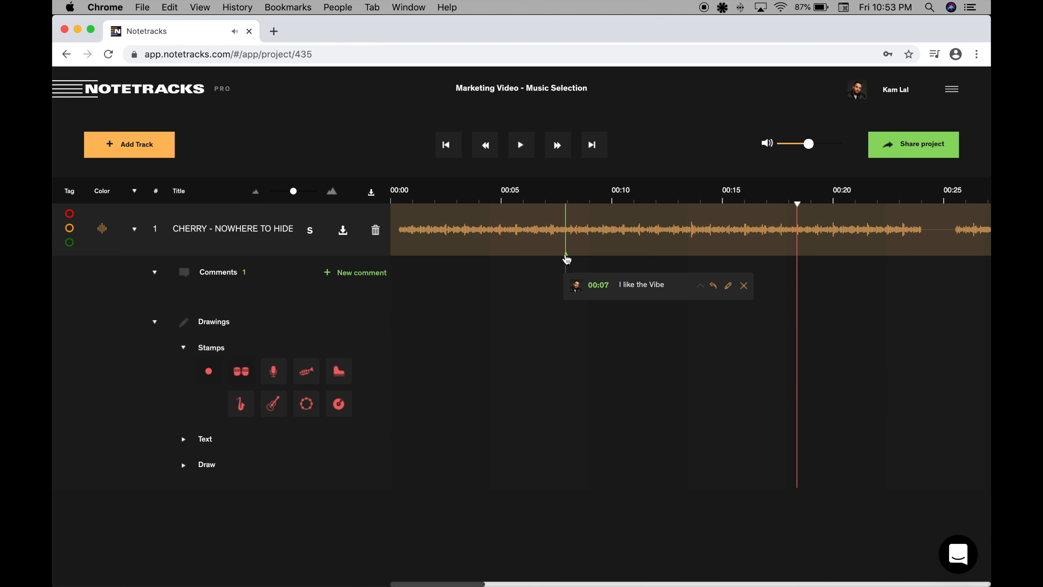
left_click(566, 257)
left_click_drag(566, 257, 401, 259)
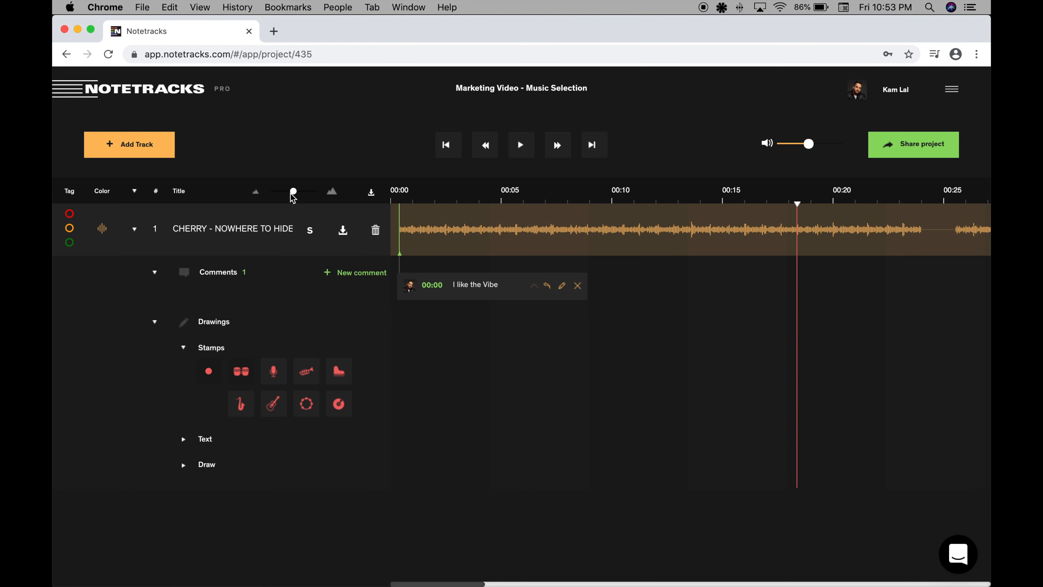
Zoom the timeline out and add the comment "The second bar is here" at 00:25, where the music resumes after the gap.
left_click_drag(293, 193, 284, 194)
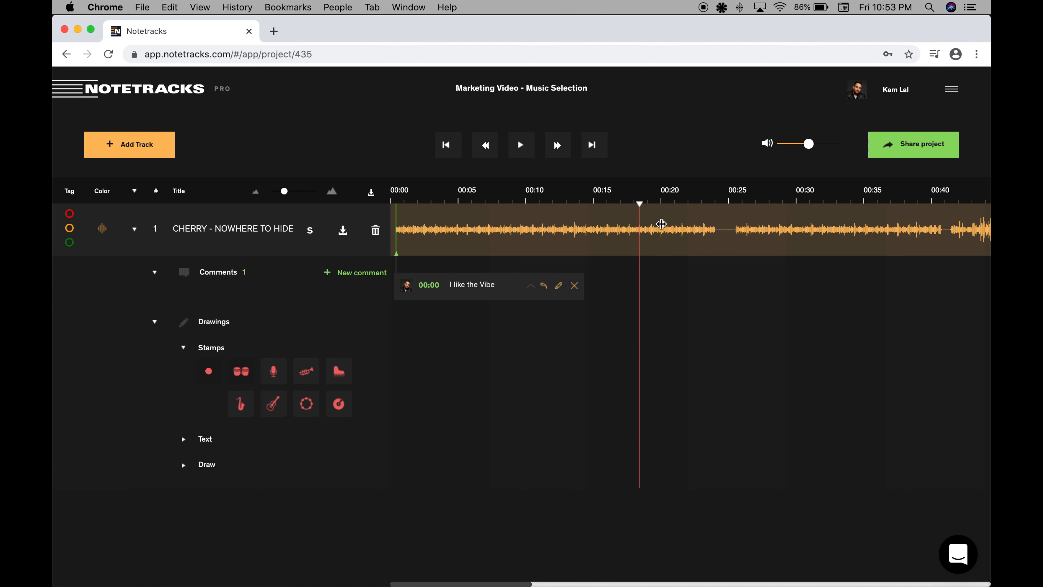
left_click(733, 236)
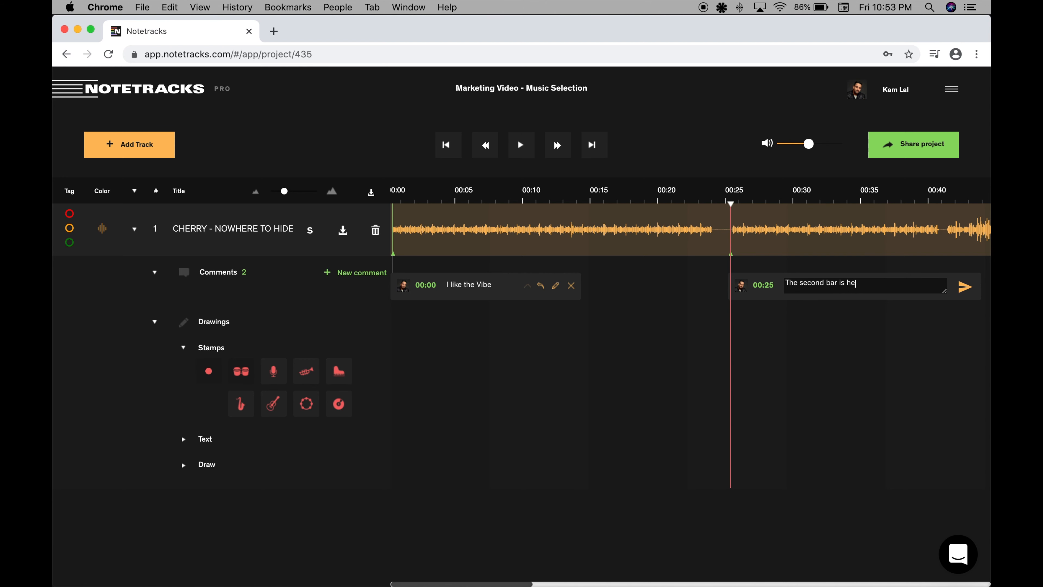
key("Return")
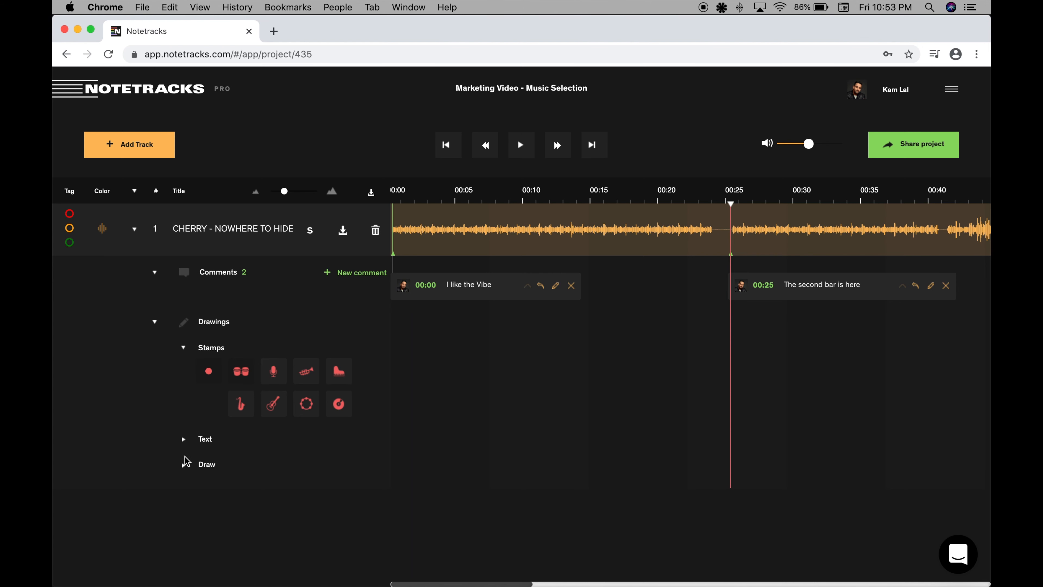
Place a microphone stamp at about 00:02 below the track and duplicate it twice, spacing the copies at about 00:07 and 00:13.
left_click(184, 439)
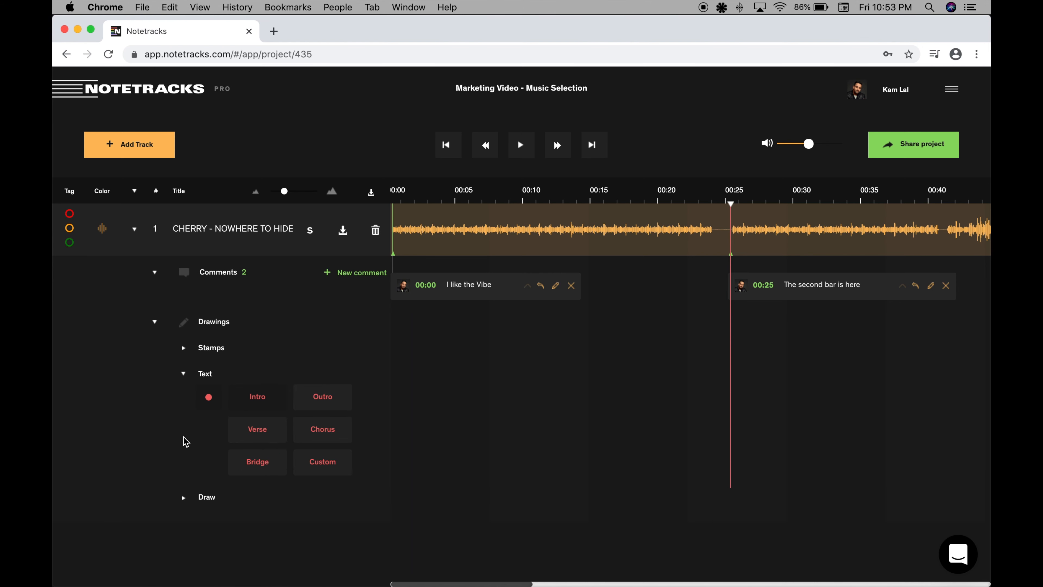
left_click(183, 349)
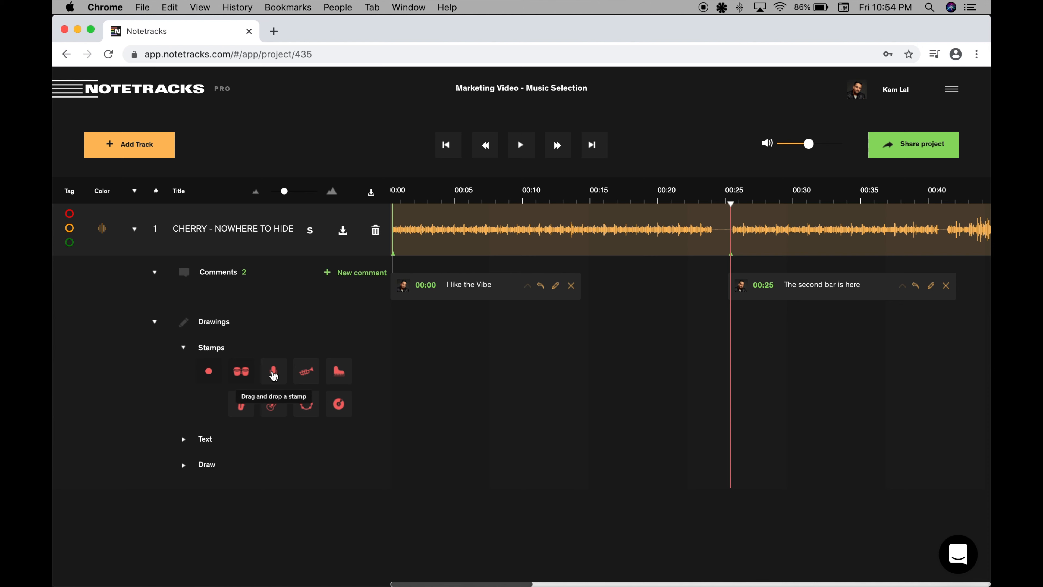
left_click_drag(273, 375, 419, 371)
double_click(419, 364)
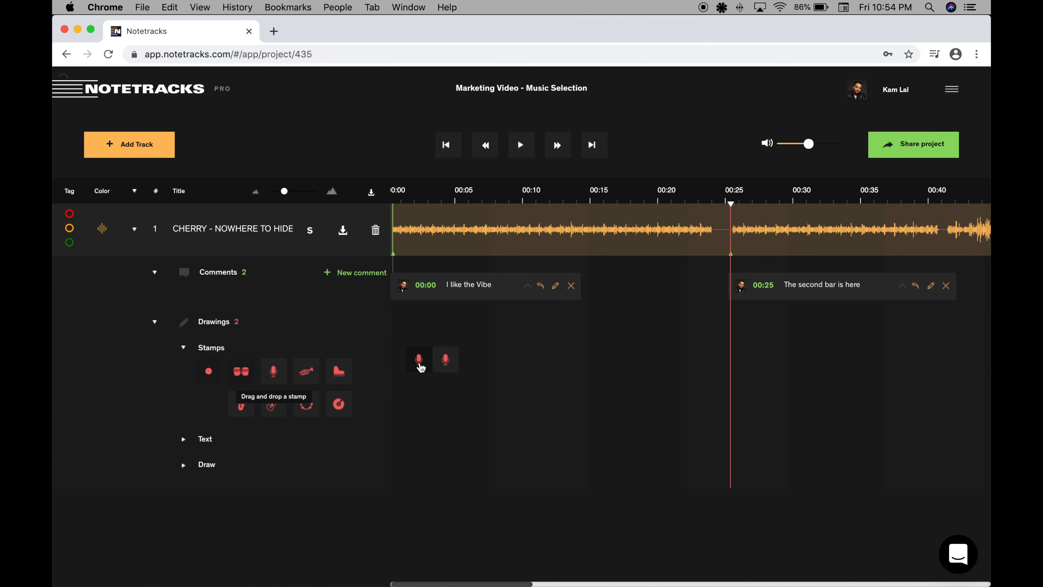
left_click_drag(454, 362, 545, 364)
double_click(485, 366)
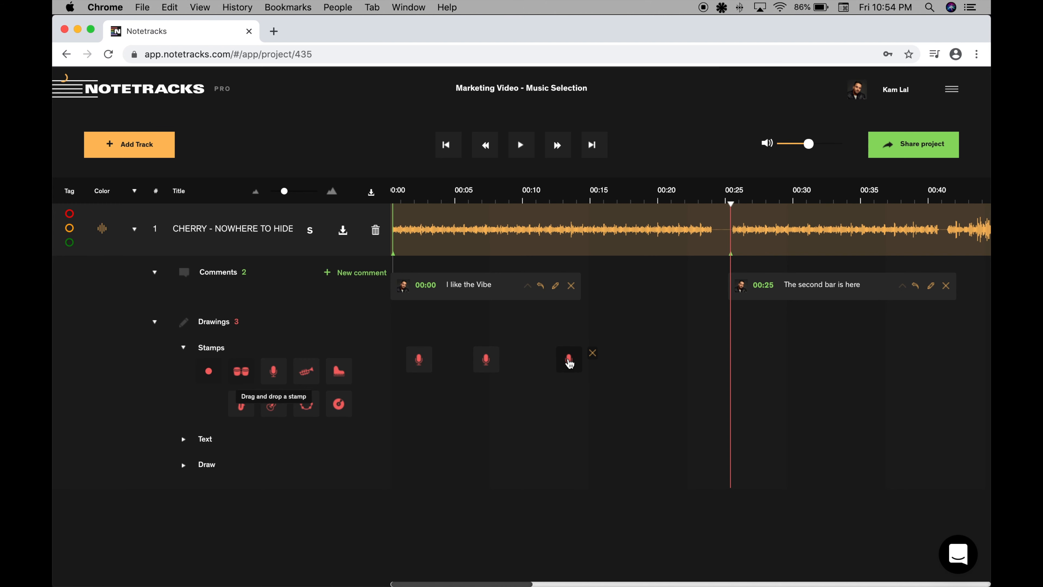
Duplicate the third microphone stamp and position the copy at about 00:18.
left_click_drag(591, 358, 631, 358)
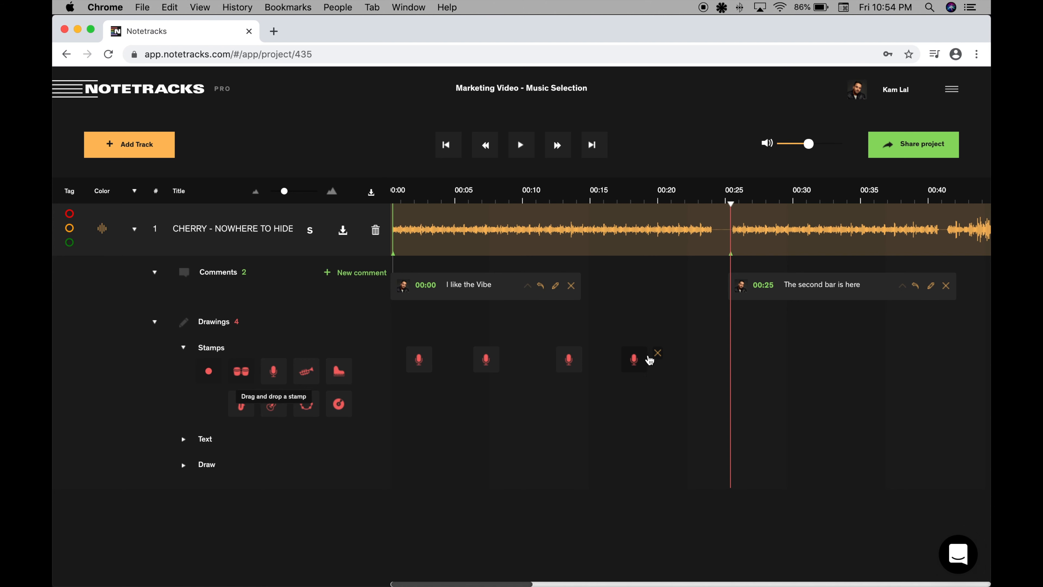
left_click_drag(637, 359, 643, 359)
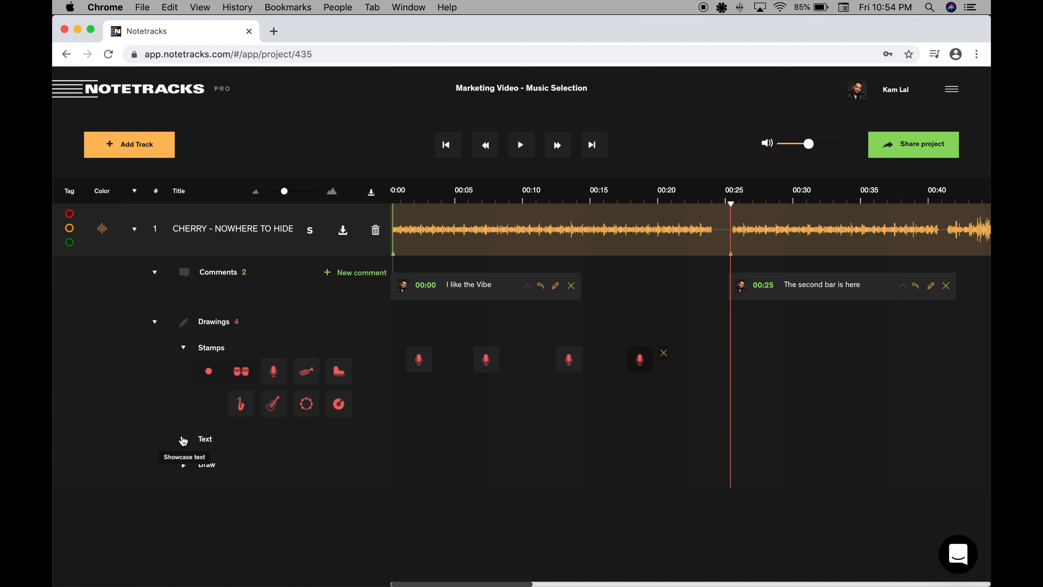
Place an Intro text label at about 00:03 below the microphone stamps and remove its accidental duplicate.
left_click(183, 439)
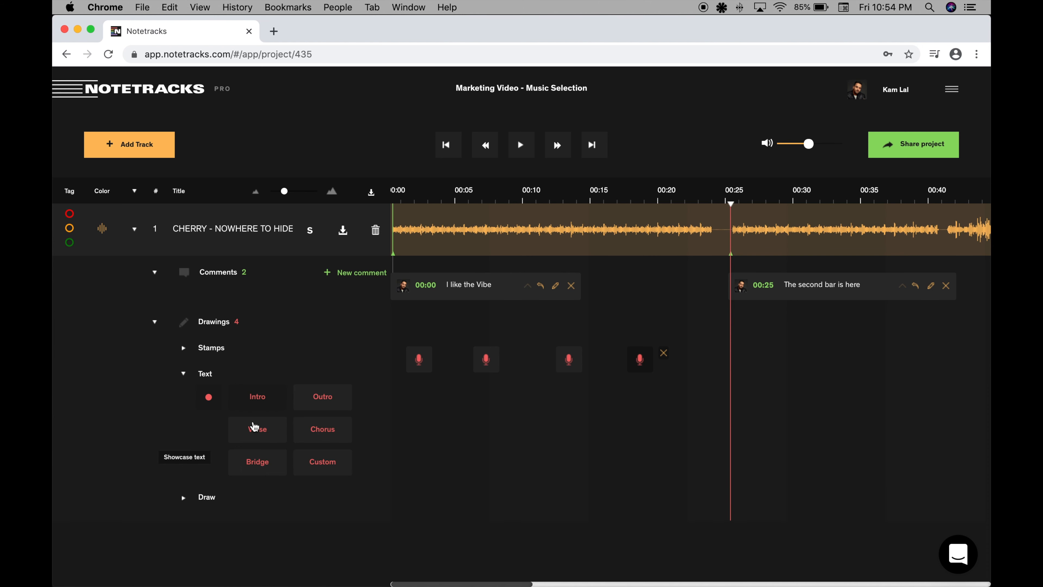
left_click_drag(257, 397, 415, 452)
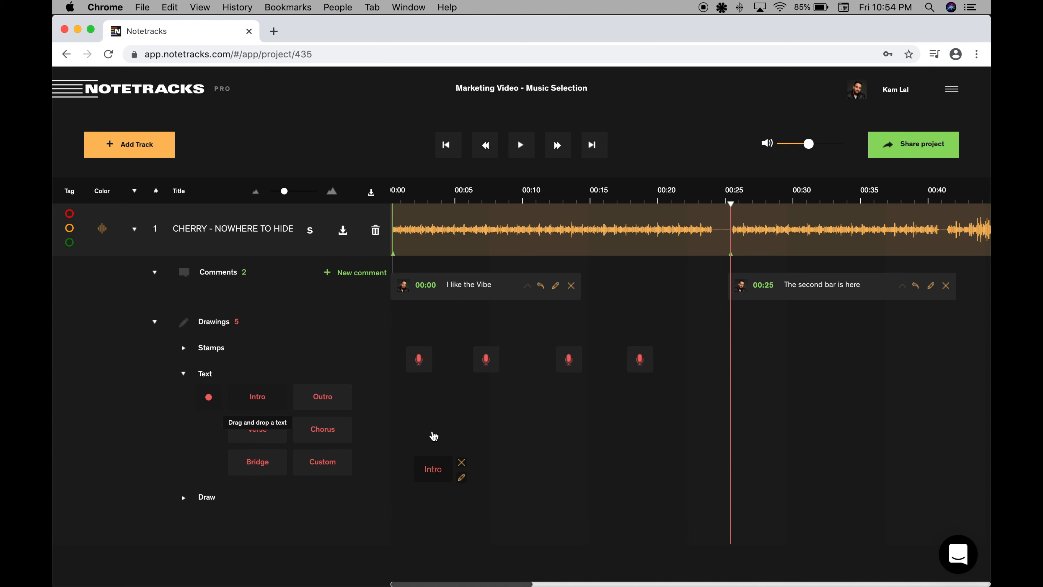
left_click(434, 435)
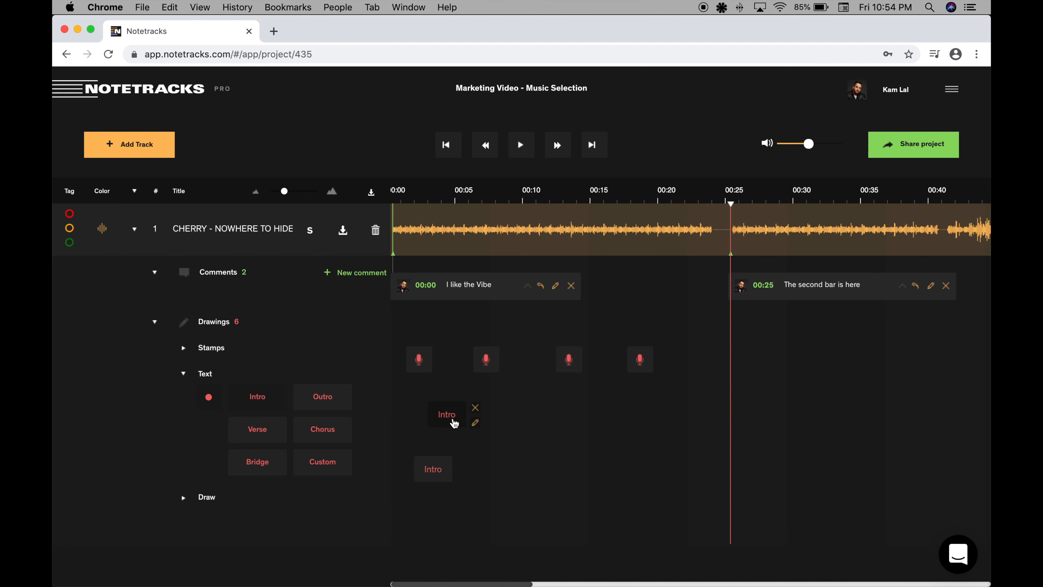
left_click(475, 408)
Change the Intro label's text to "Intro - Outdoor Shots And Interview".
left_click(434, 464)
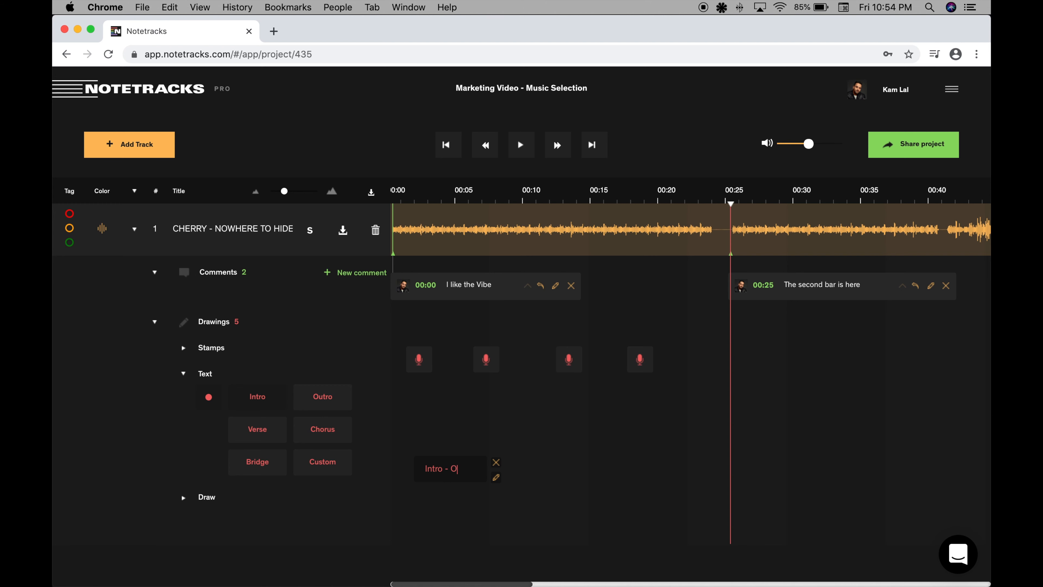
type("- Outdoor Sohots And I")
key("BackSpace")
key("BackSpace")
key("BackSpace")
key("BackSpace")
key("BackSpace")
type("A")
key("BackSpace")
type("And Interview")
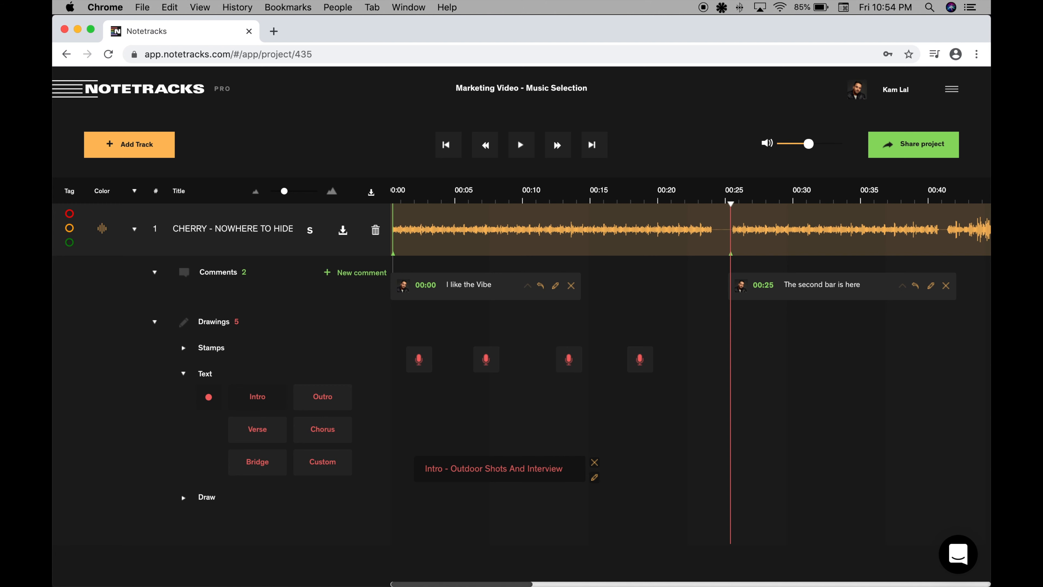
key("Return")
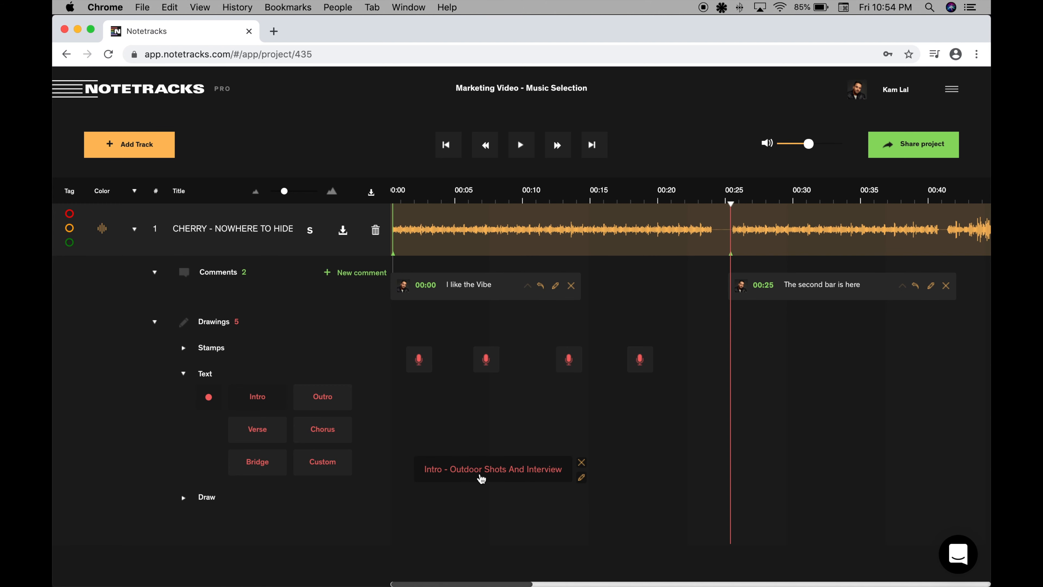
Duplicate the intro label so the copy starts at about 00:17 and rename the copy "Big Studio Entrance".
left_click_drag(504, 476, 684, 475)
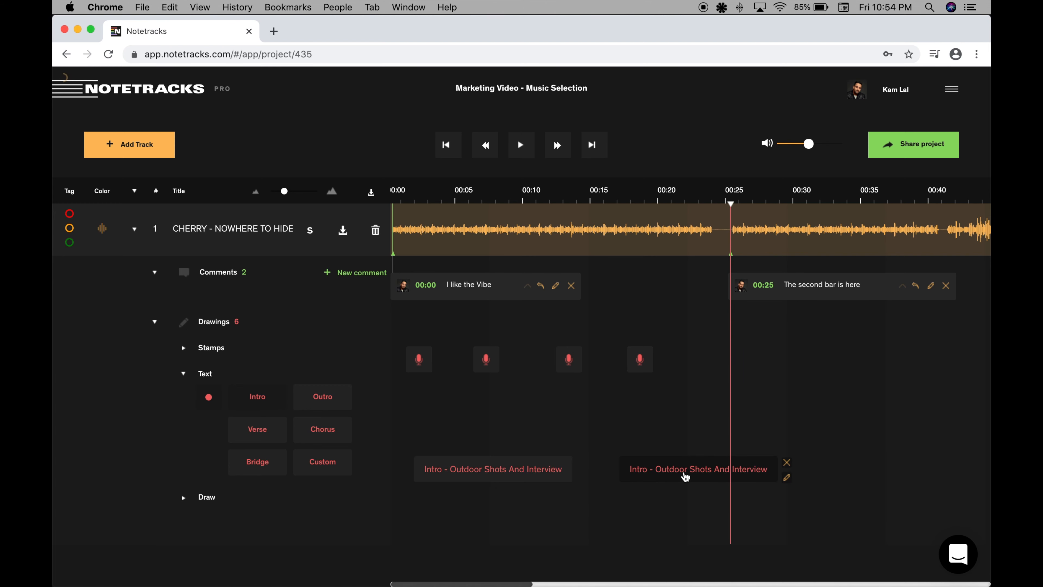
double_click(711, 471)
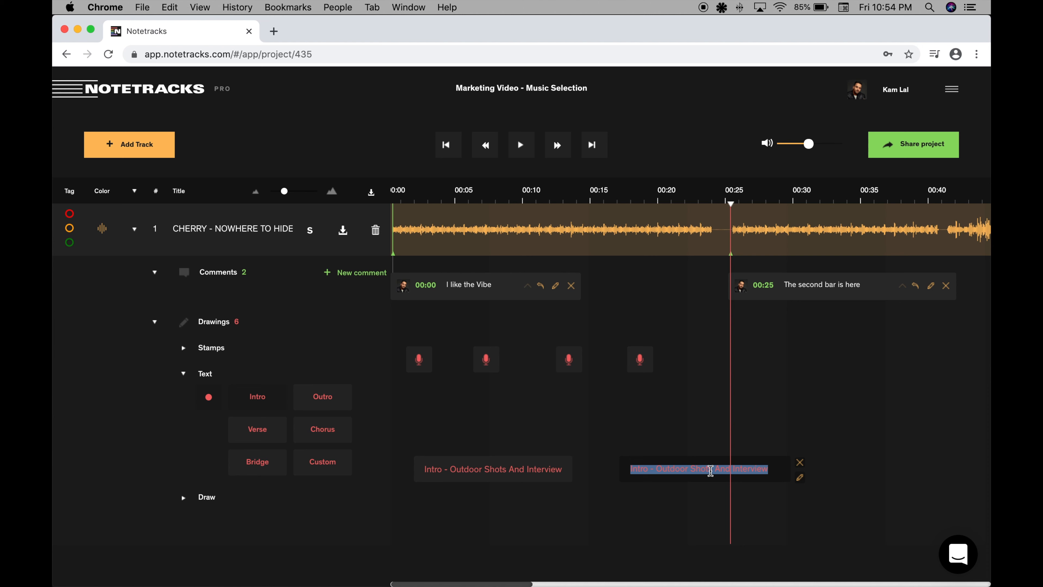
type("Big")
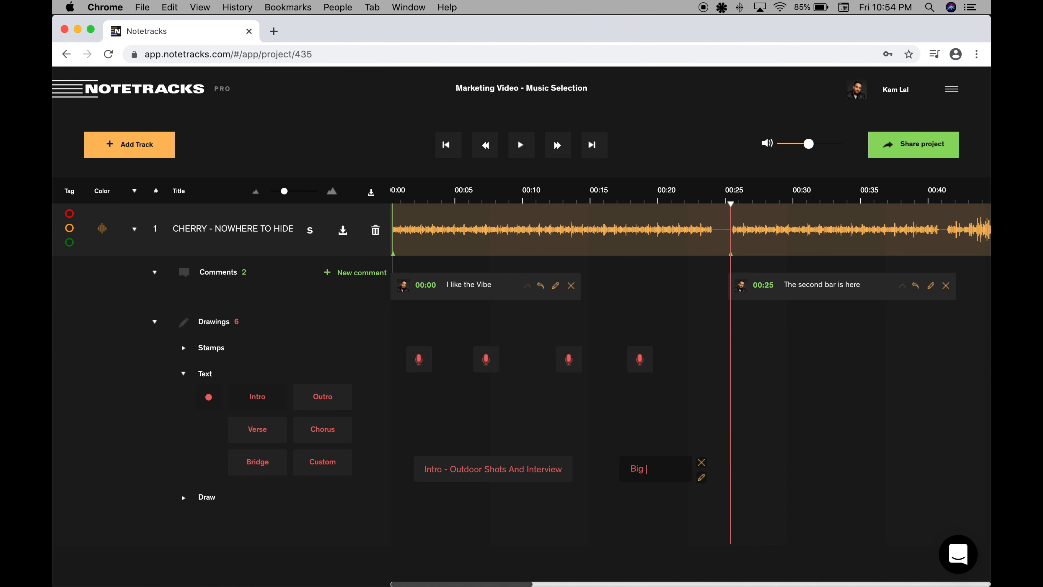
type(" Studio Entrance")
key("Return")
Duplicate the "Big Studio Entrance" label so the copy starts at about 00:31 and rename the copy "Outro - Big Studio Interview".
mouse_move(682, 467)
left_mouse_down()
mouse_move(834, 474)
mouse_move(855, 465)
left_mouse_up()
key("super+a")
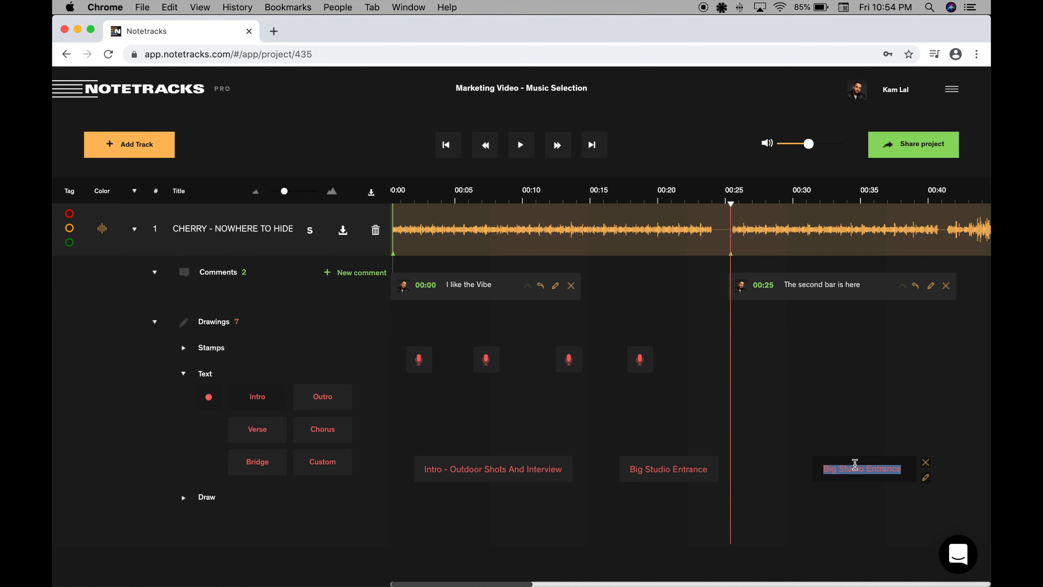
type("Outro -")
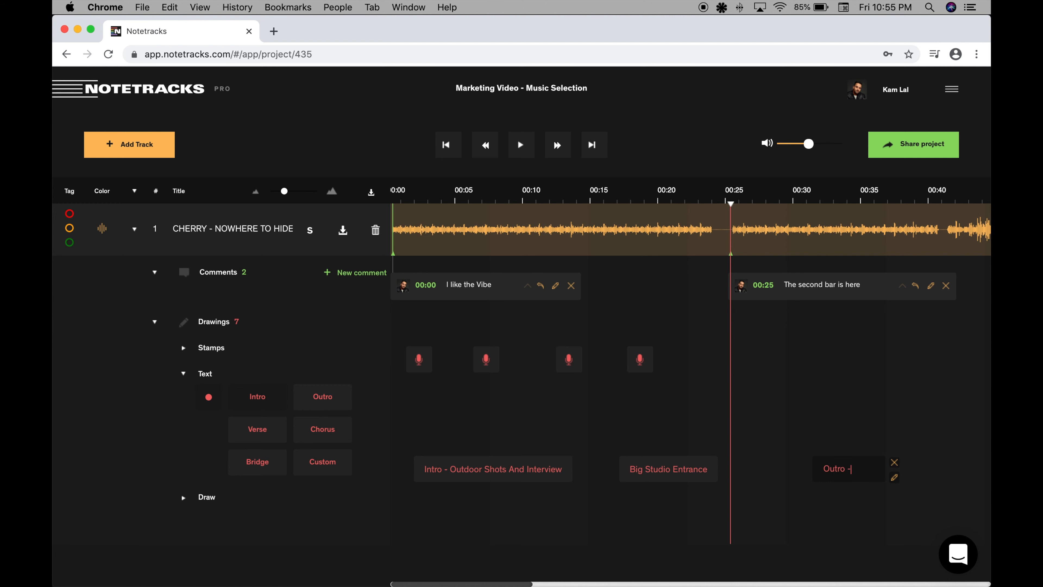
type(" Big Studio Interview")
key("Return")
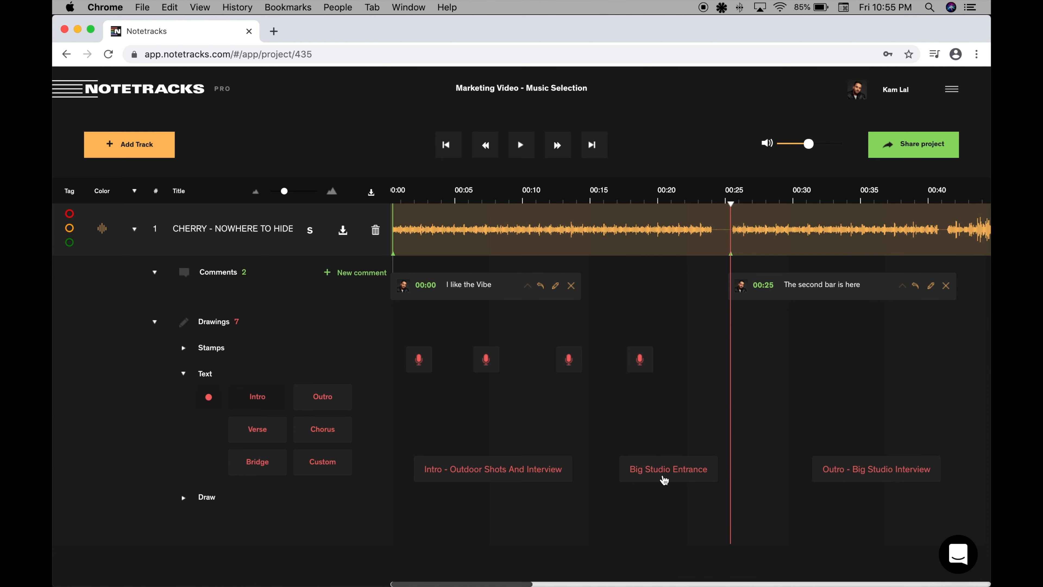
Color the intro text label blue, the "Big Studio Entrance" label green and the outro label purple.
left_click(510, 474)
left_click(210, 398)
left_click(260, 426)
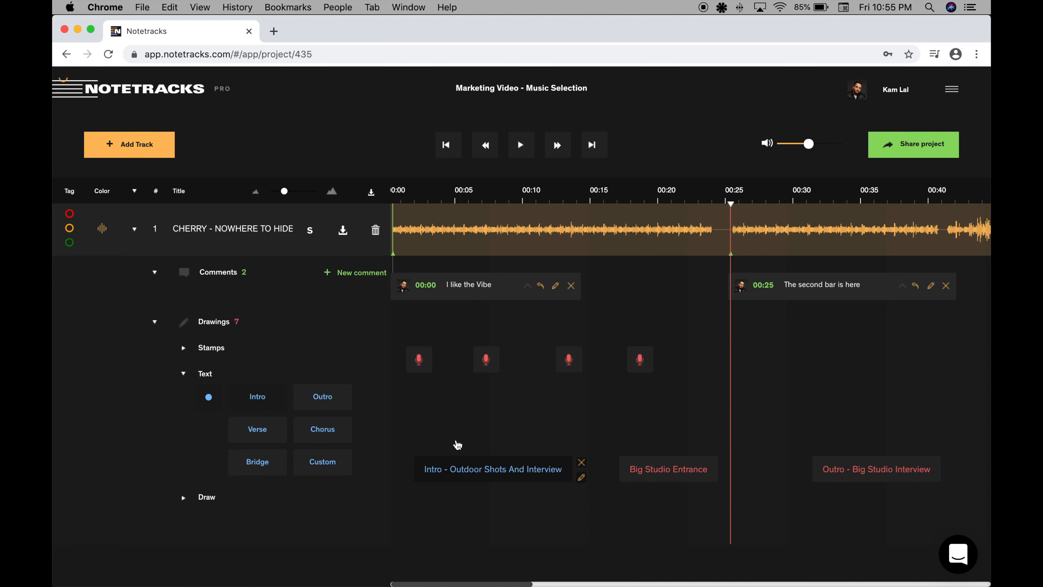
left_click(659, 471)
left_click(210, 397)
left_click(241, 425)
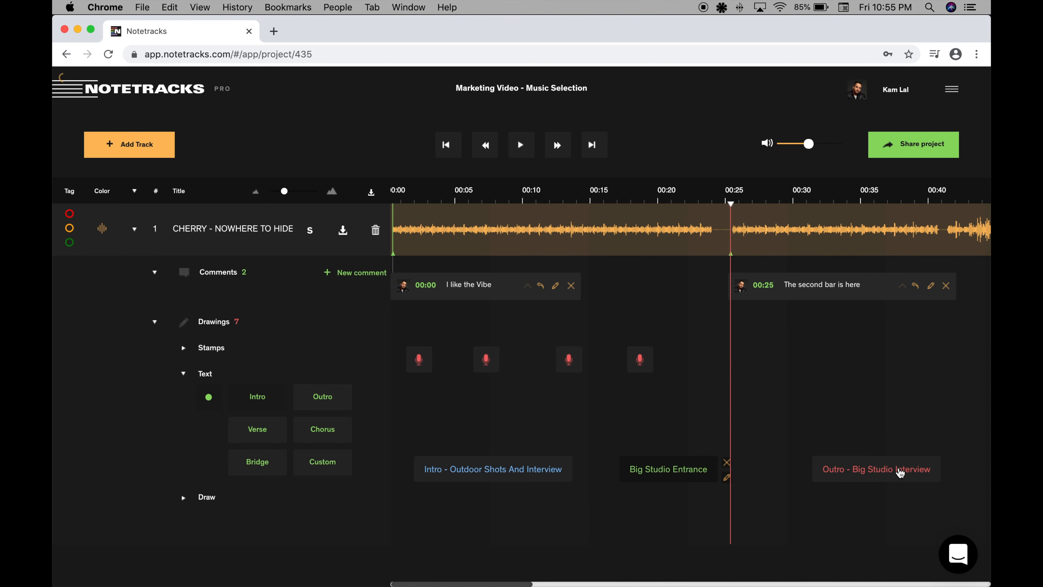
left_click(900, 473)
left_click(209, 400)
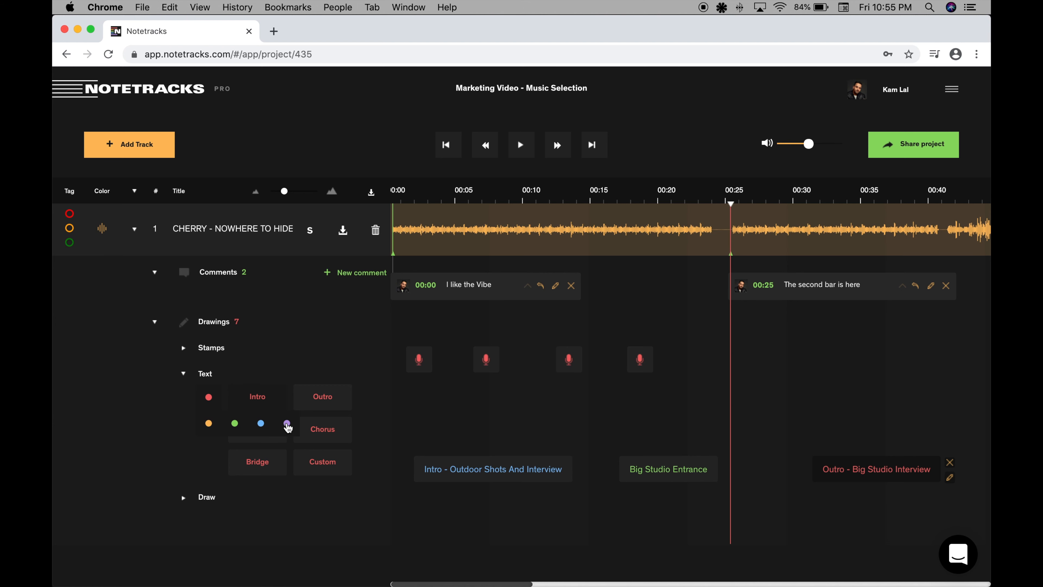
left_click(288, 424)
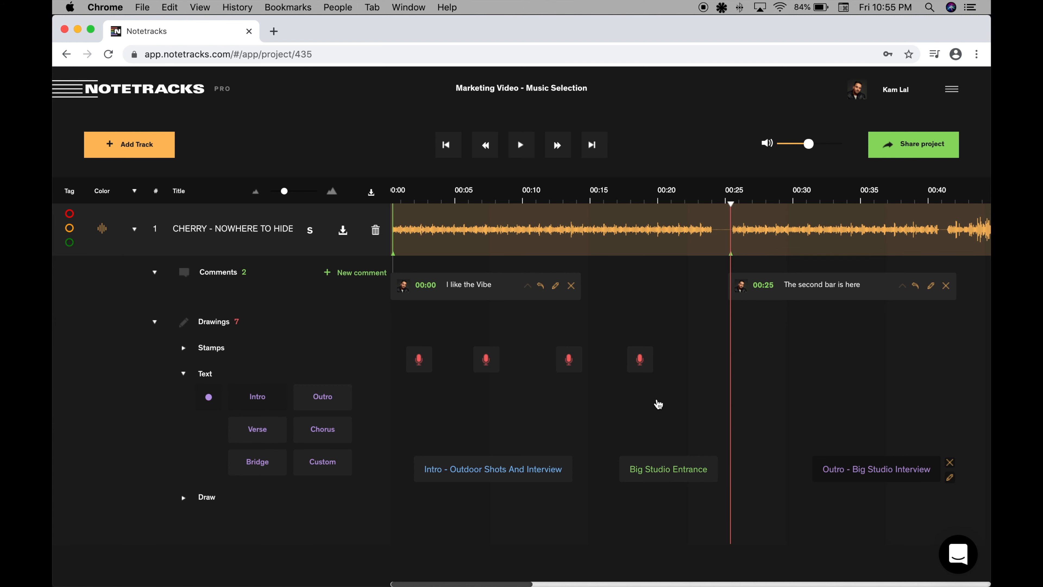
left_click(658, 405)
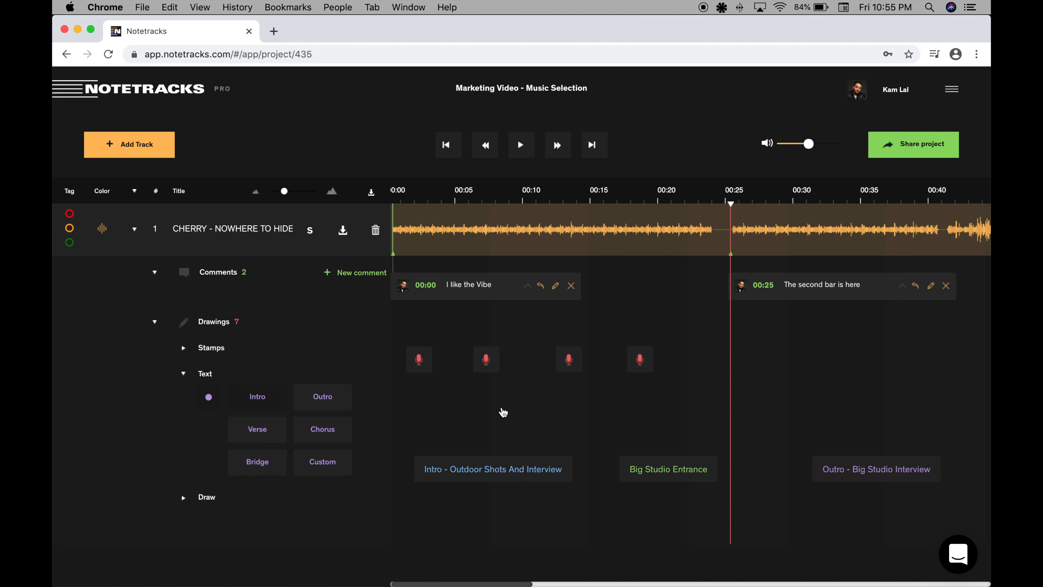
Create a green freehand check mark drawing and place it below the intro label, starting at about 00:05.
left_click(183, 499)
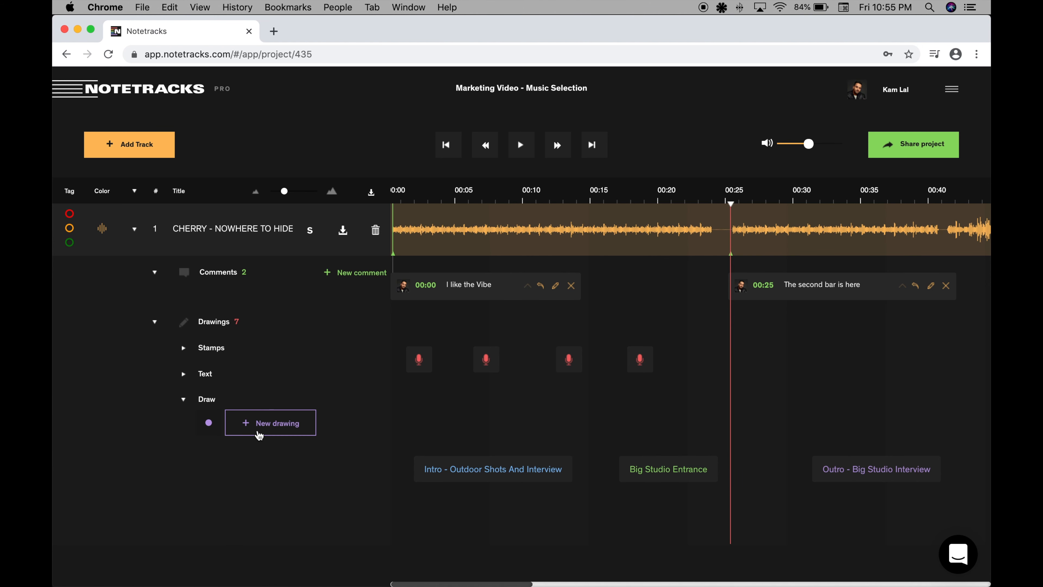
left_click(209, 423)
left_click(261, 449)
left_click(259, 426)
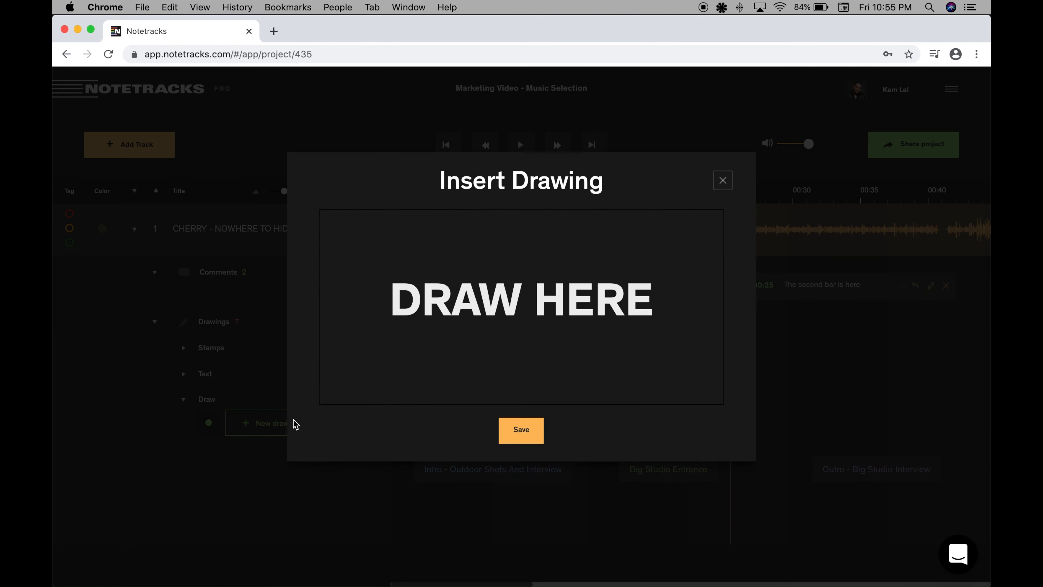
mouse_move(408, 355)
left_mouse_down()
mouse_move(436, 385)
mouse_move(543, 209)
left_mouse_up()
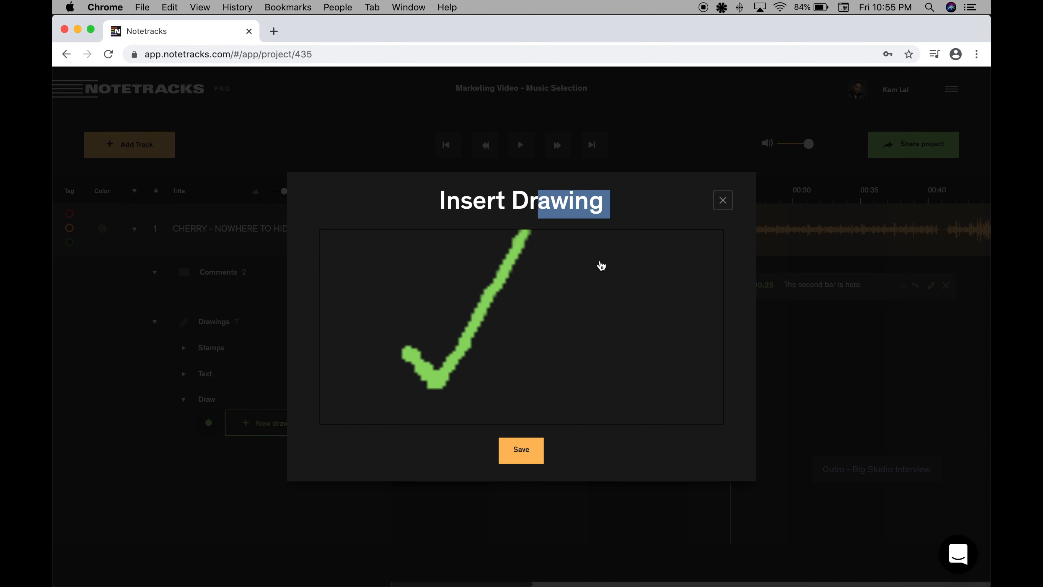
left_click(521, 450)
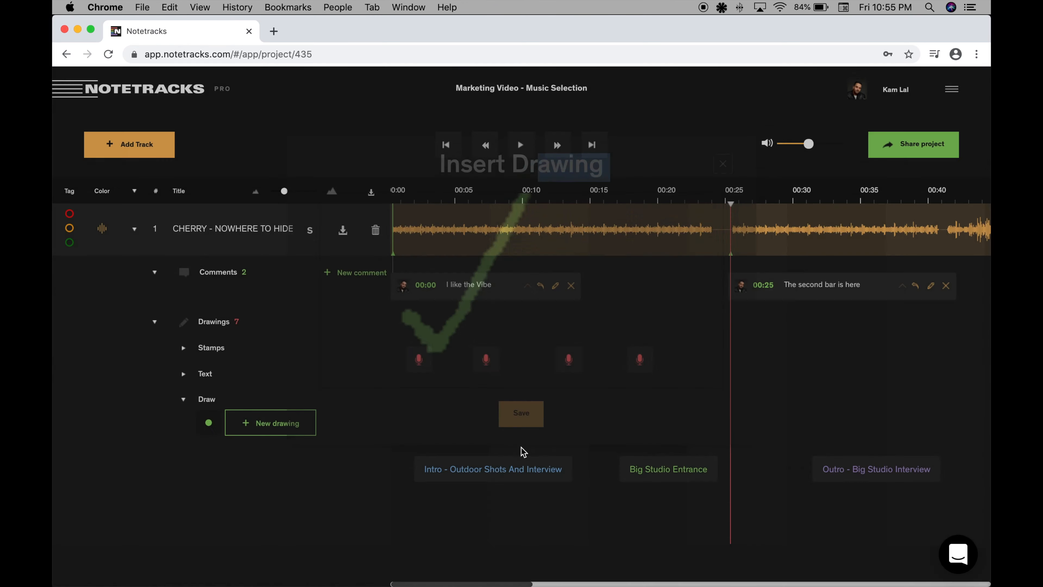
mouse_move(785, 359)
left_mouse_down()
mouse_move(731, 437)
mouse_move(547, 556)
mouse_move(509, 527)
left_mouse_up()
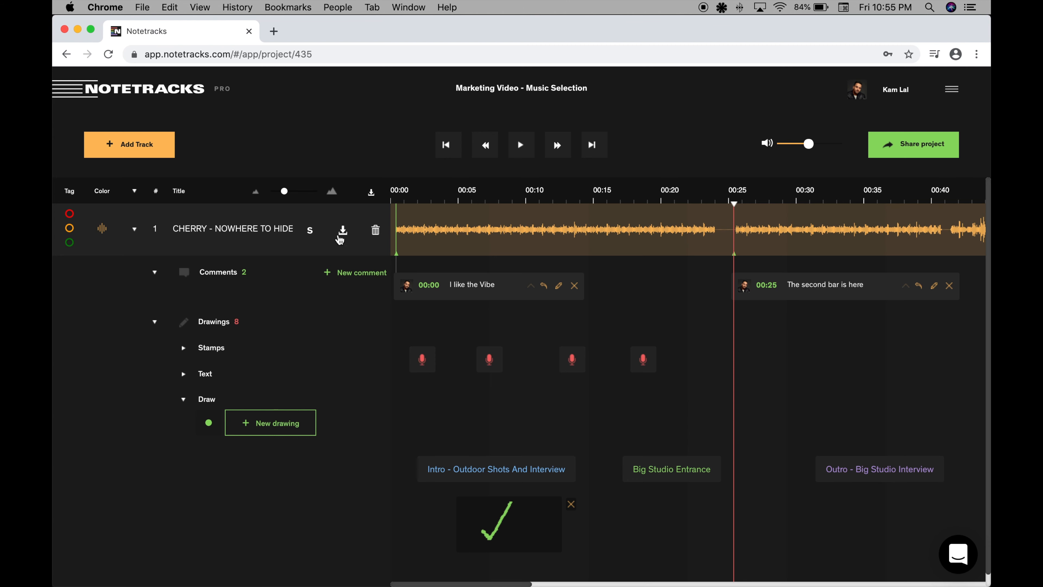
Listen to the drop at 00:49 and add the comment "Great breakbeat drop. Would be neat if this is where they go into the studio." there.
left_click_drag(284, 194, 282, 192)
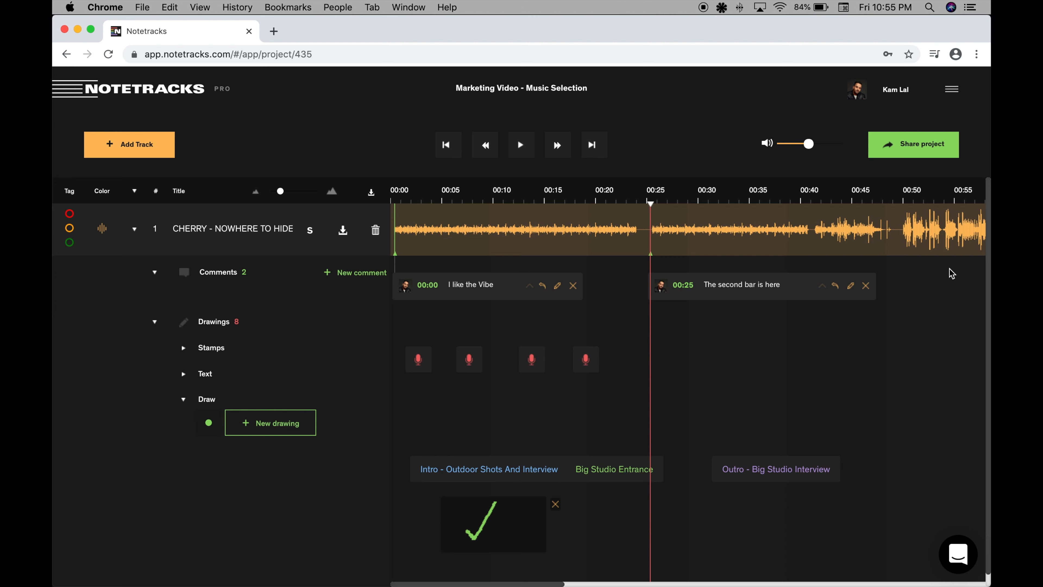
left_click(901, 239)
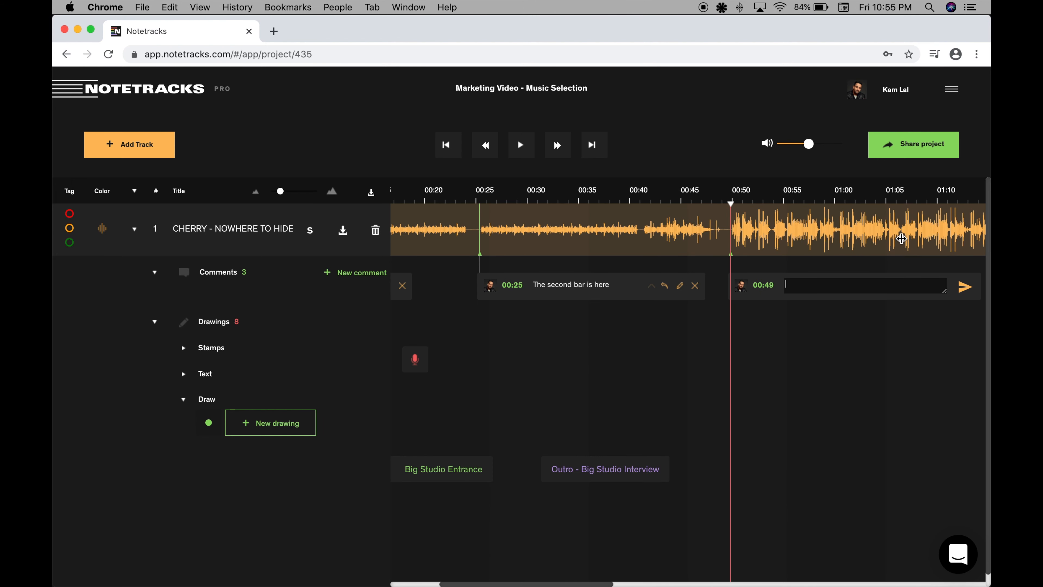
left_click(523, 146)
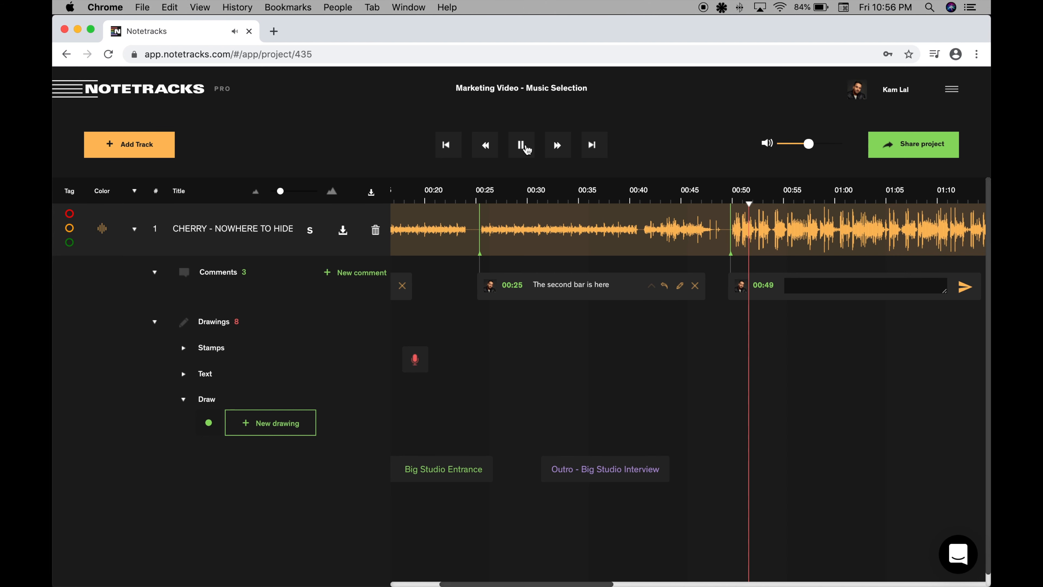
left_click(525, 146)
left_click(794, 284)
type("Great break")
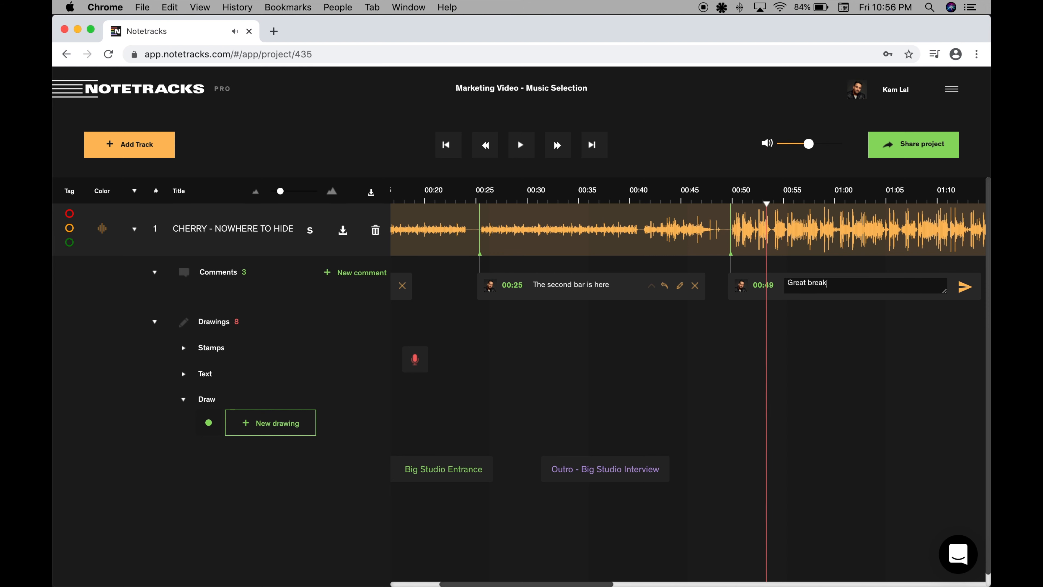
type("beat drop.  Would be neat if this is where they go into the studio.")
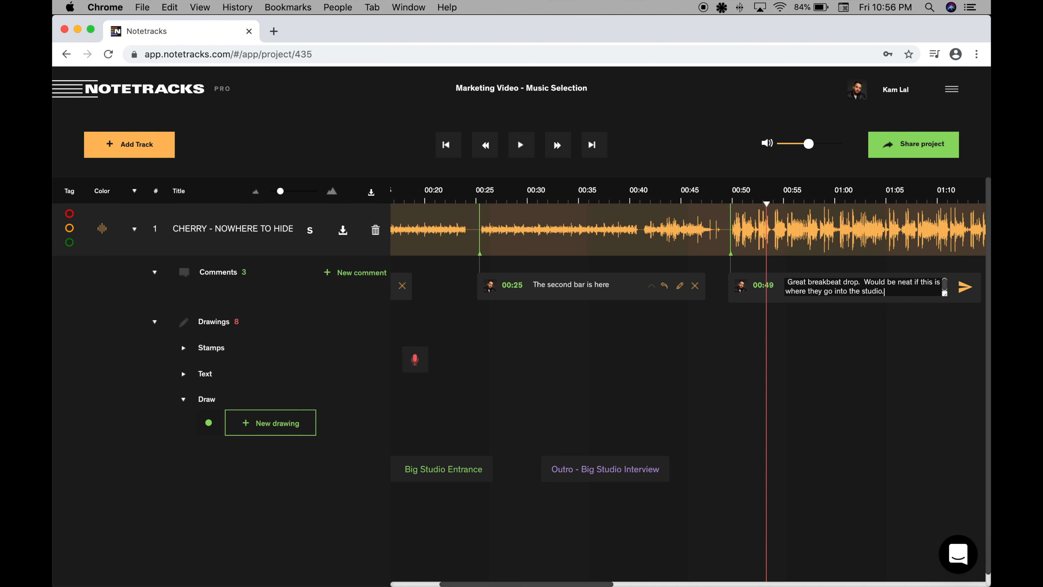
key("Return")
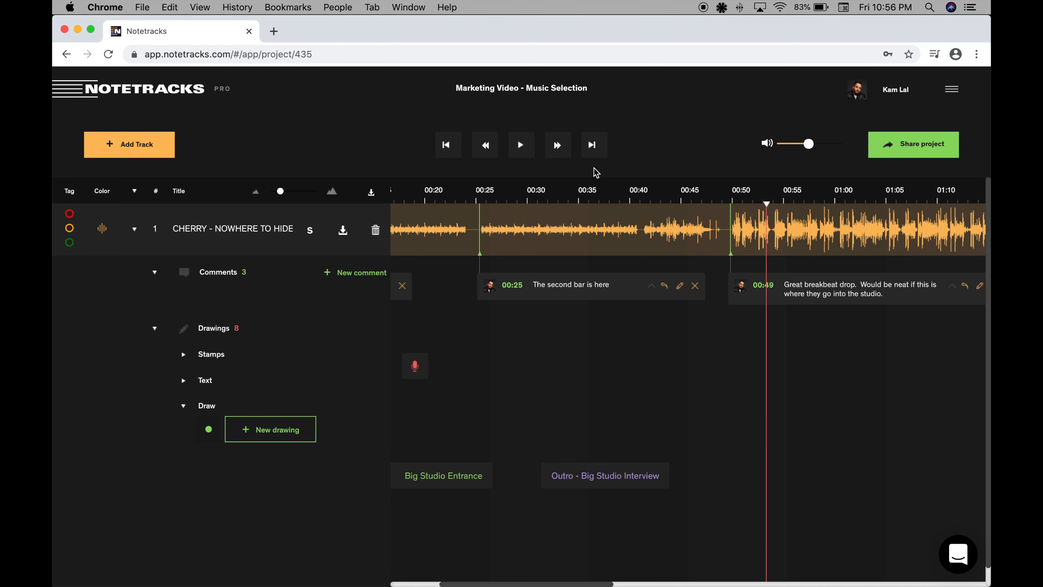
Return the playhead to the start and enter the e-mail addresses of two collaborators with editing permission for sharing the project.
left_click(446, 144)
left_click(921, 145)
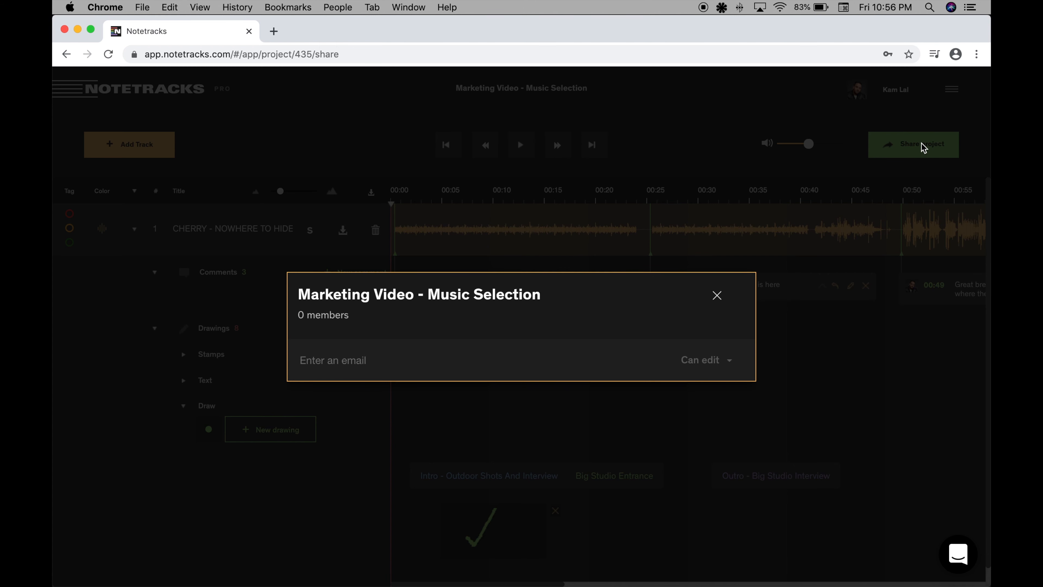
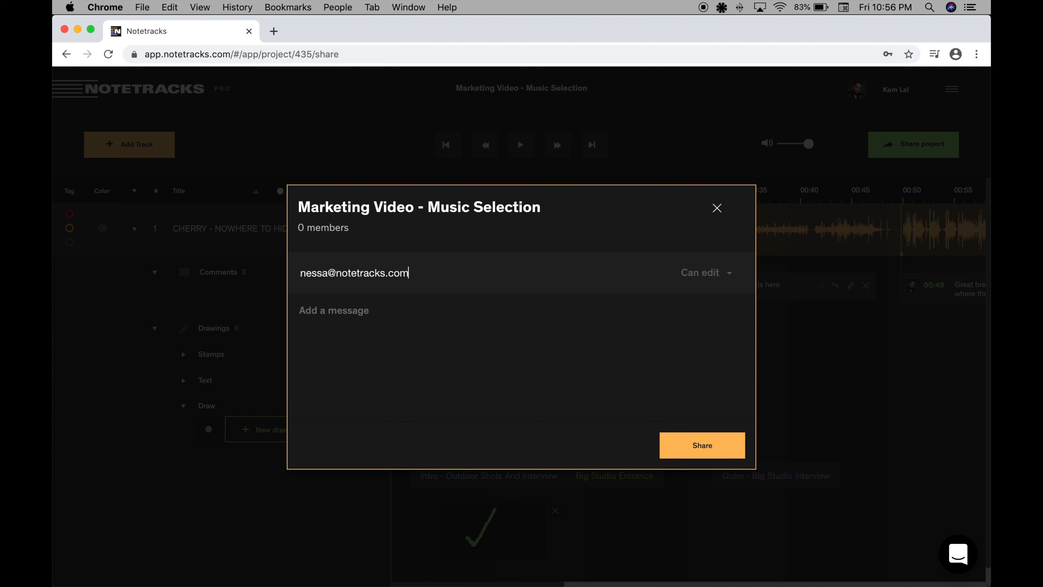
key("Return")
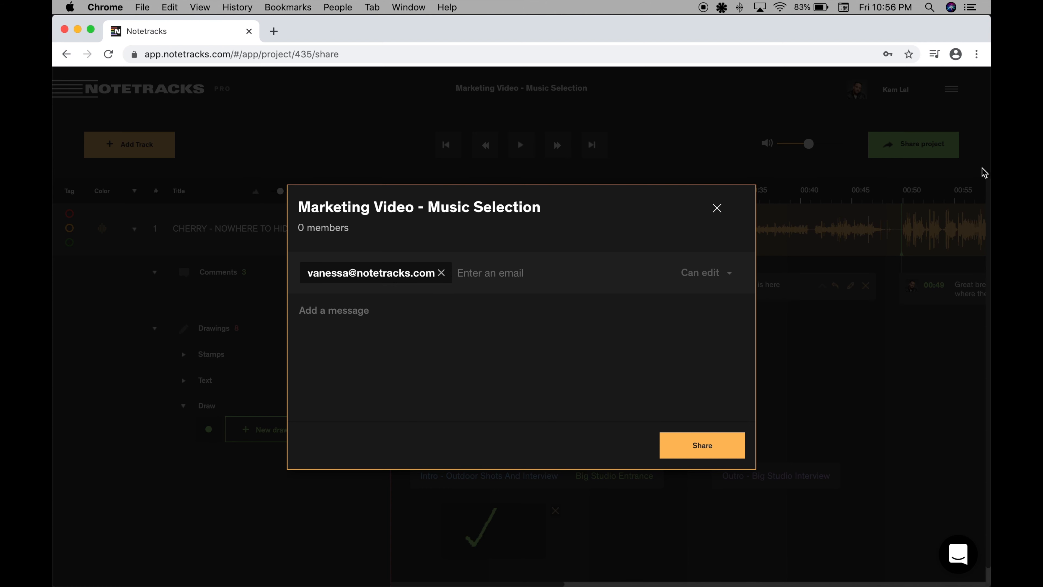
key("Return")
Share the project with the message "Hey folks, Here's the track we've got for the trailer video. Let me know your thoughts. Thanks!", signed by name.
left_click(467, 335)
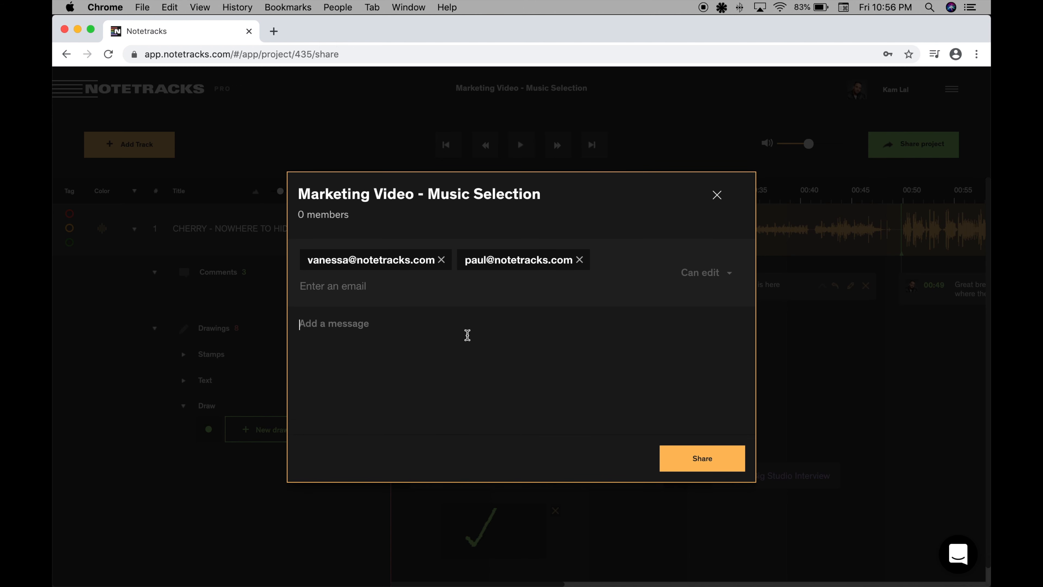
type("Hey folks,  ")
type("Here's th")
key("BackSpace")
key("BackSpace")
type("the track we'v")
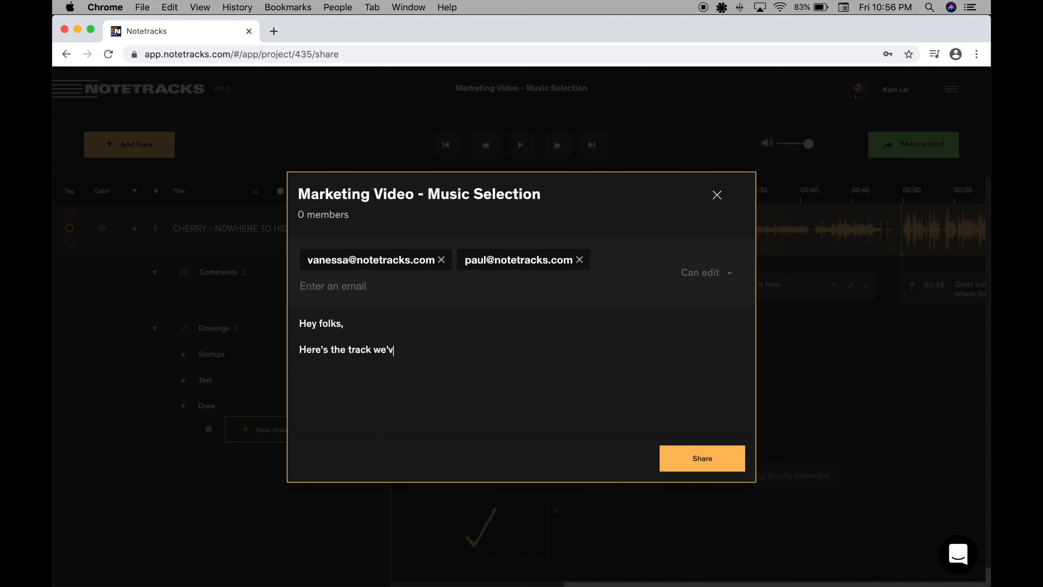
type("e got for the trailer video.  Let me know your thoughts")
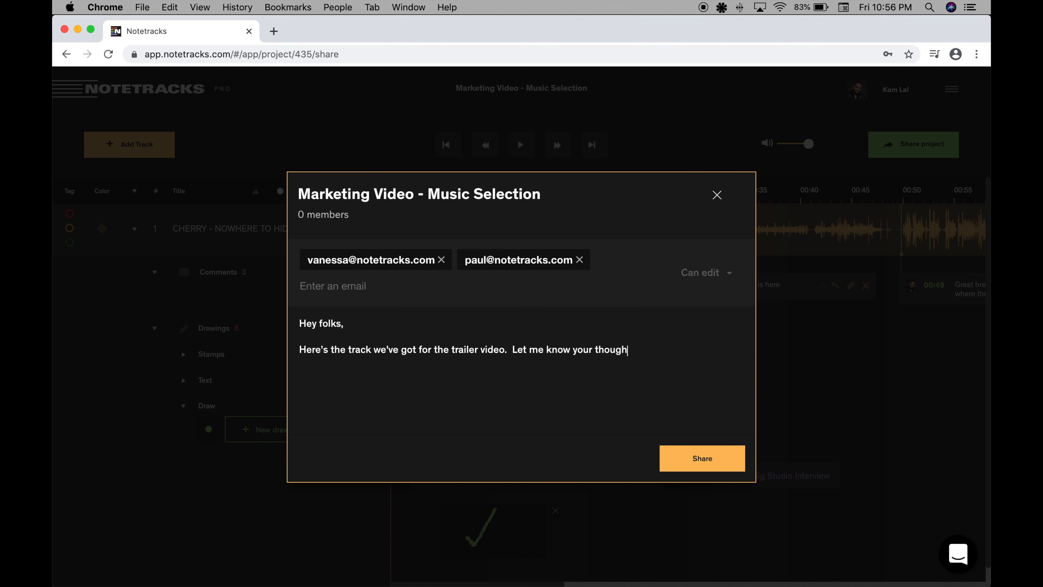
key("BackSpace")
key("BackSpace")
type("hank")
key("Return")
type("Kam")
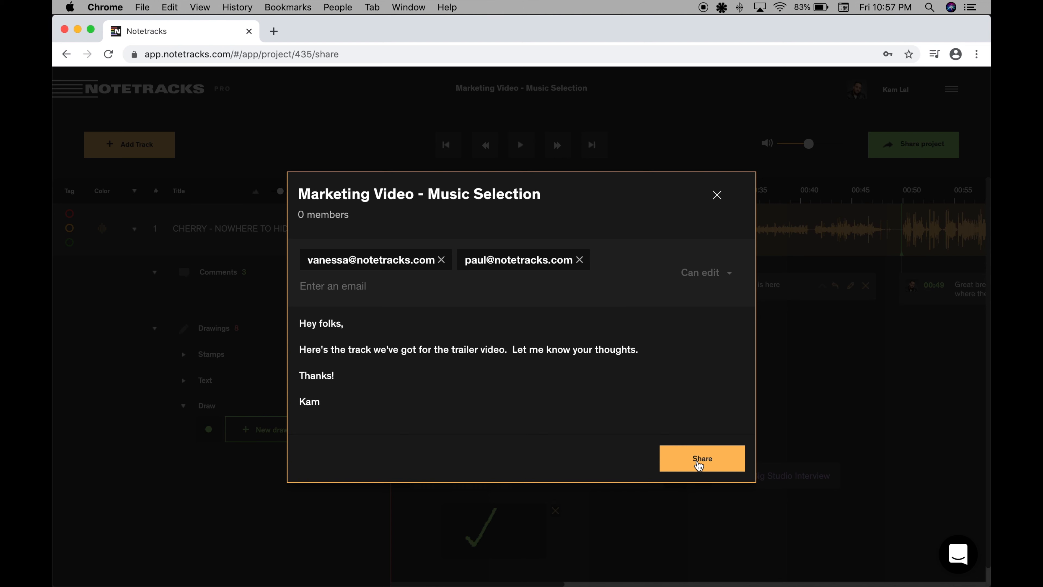
left_click(698, 464)
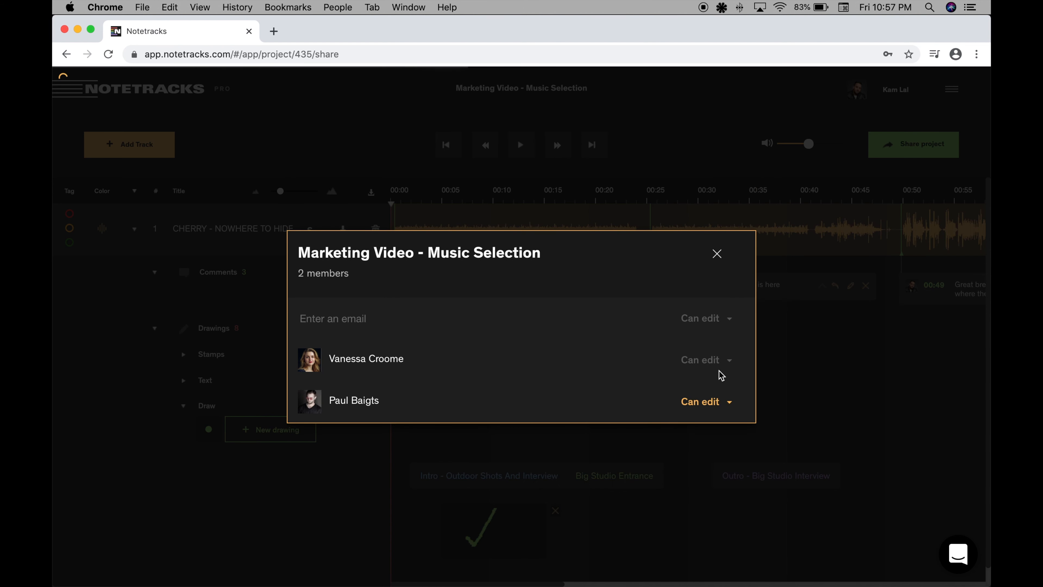
left_click(717, 253)
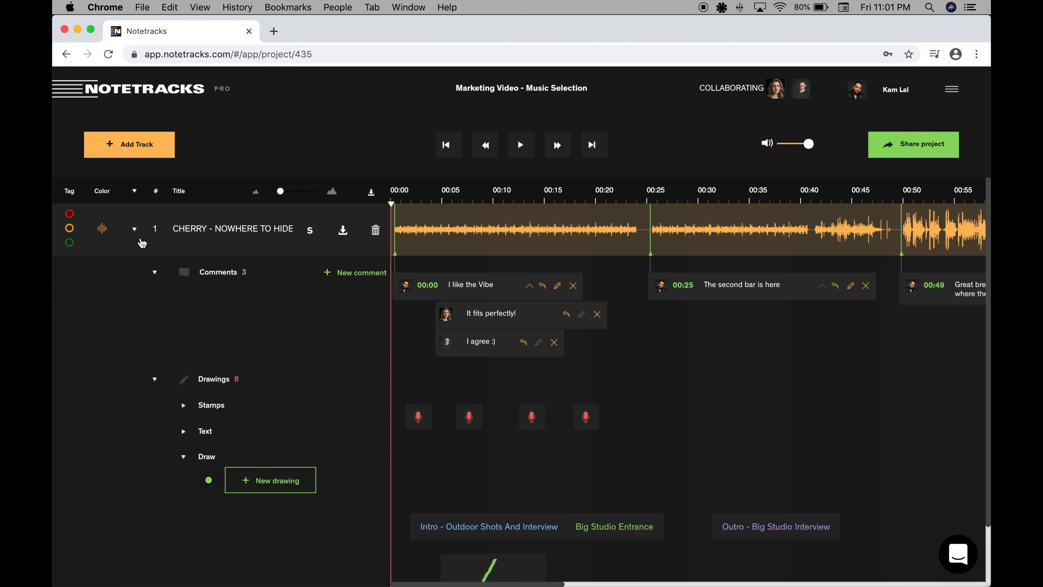
Collapse the track's comments, stamps and drawings and expand them again.
left_click(135, 231)
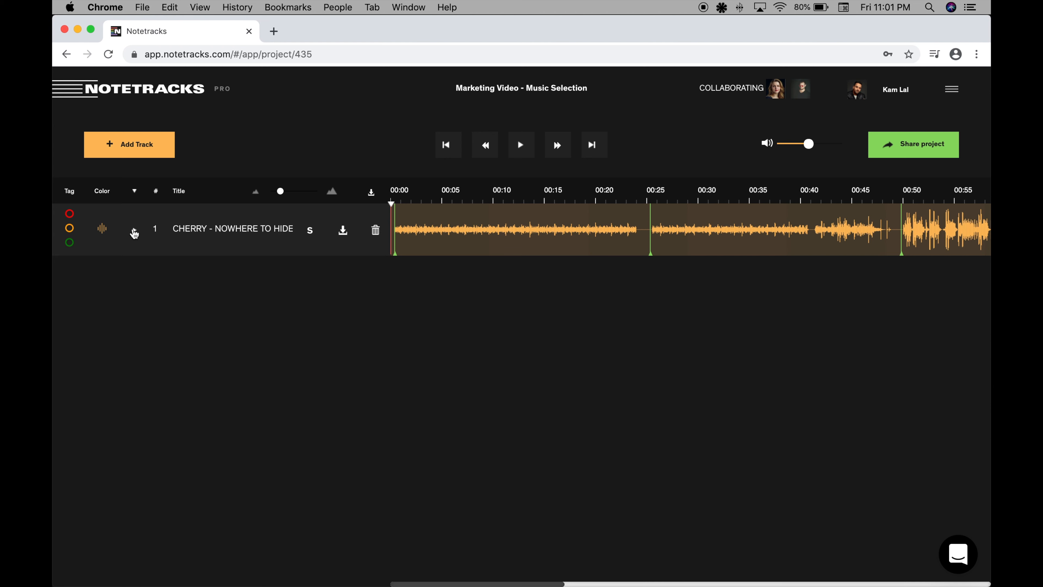
left_click(134, 232)
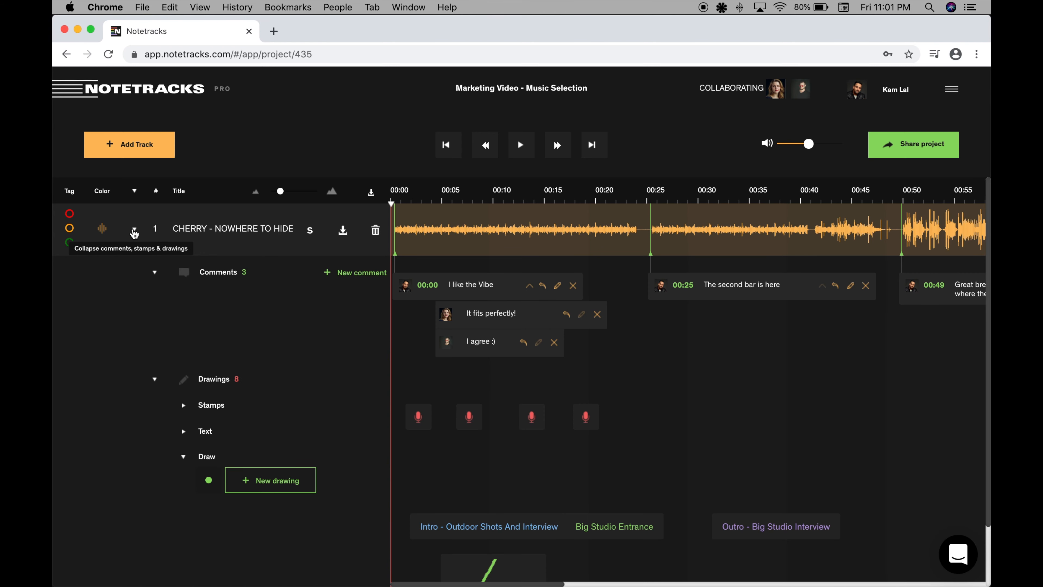
Pick a waveform color for the CHERRY - NOWHERE TO HIDE track and mark the track with the green tag.
left_click(101, 230)
left_click(116, 350)
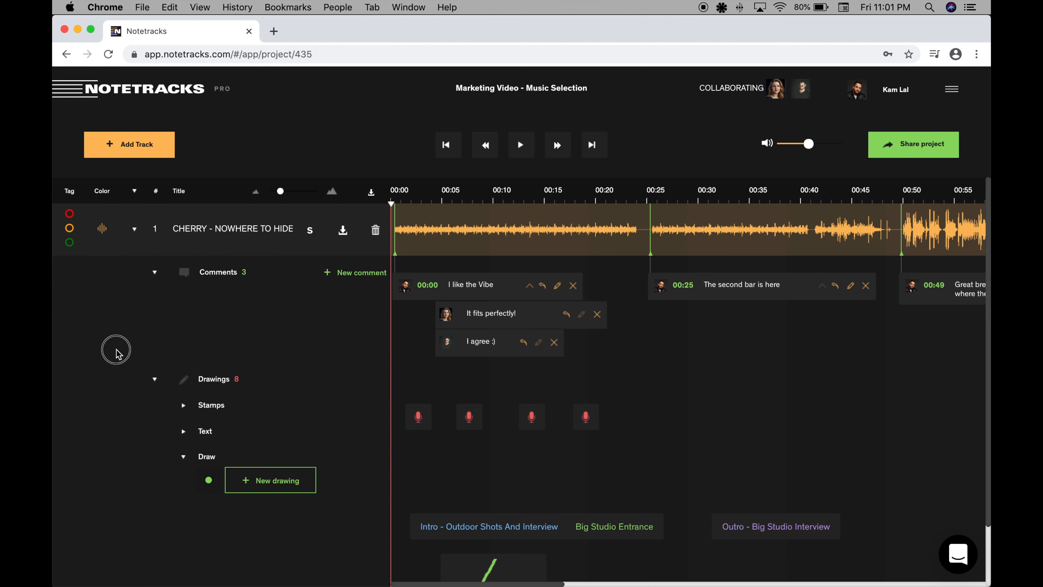
left_click(70, 244)
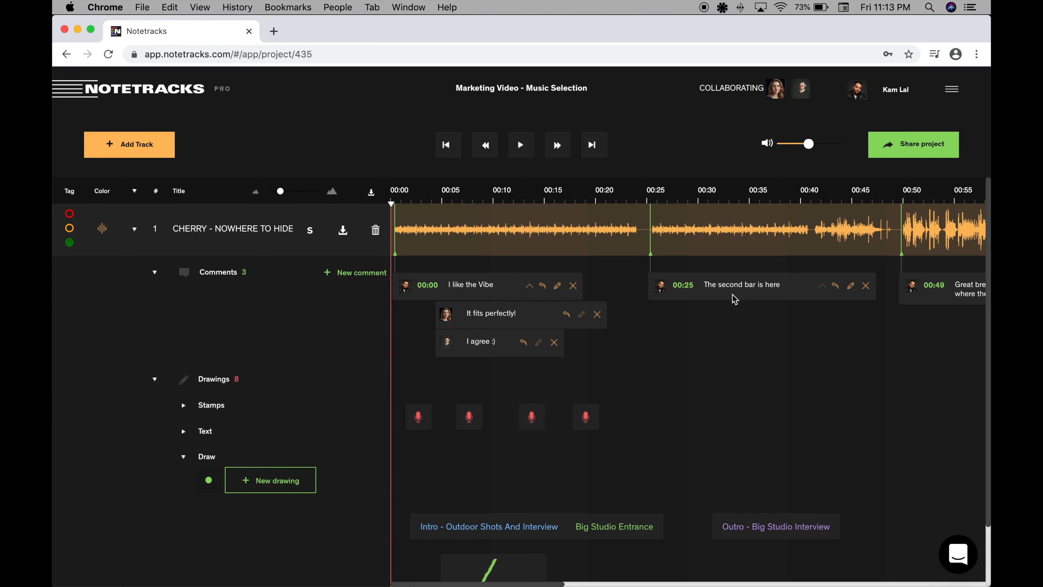
Download the project's comments as a text file and access the downloaded file.
left_click(372, 193)
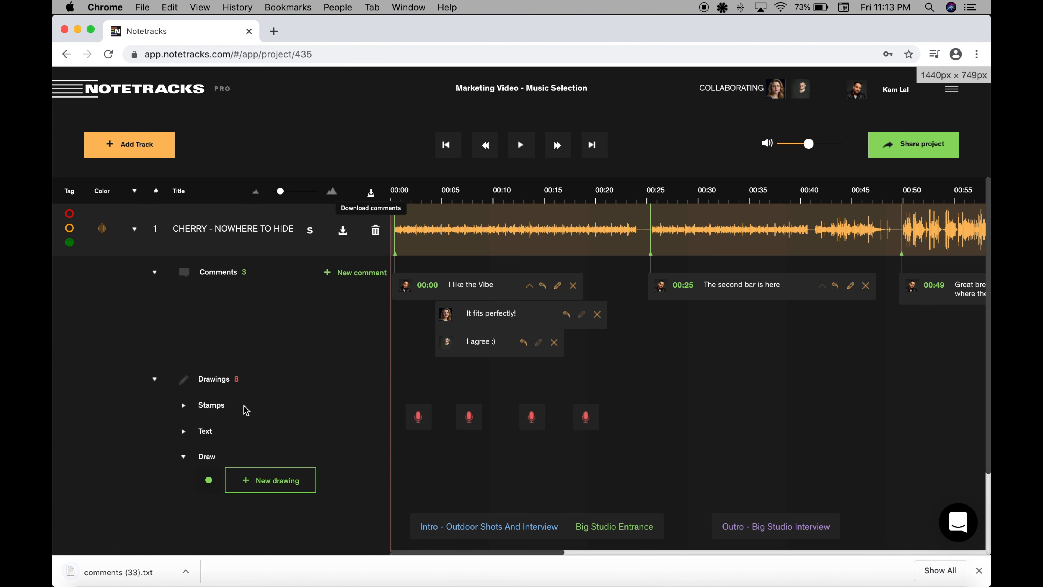
left_click(185, 571)
left_click(215, 521)
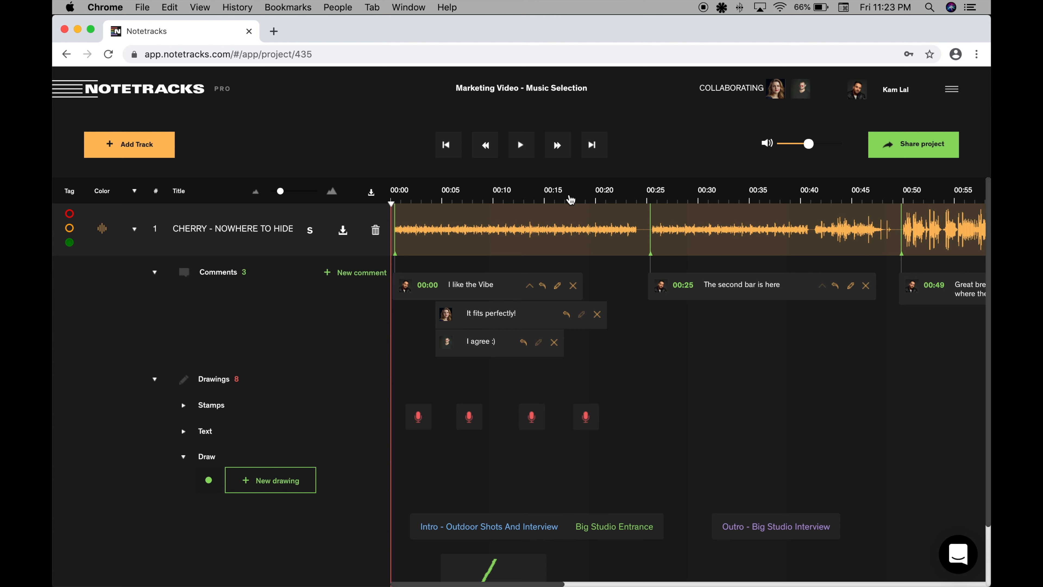
Collapse and re-expand the reply thread under "I like the Vibe" and all of the track's annotations.
left_click(530, 286)
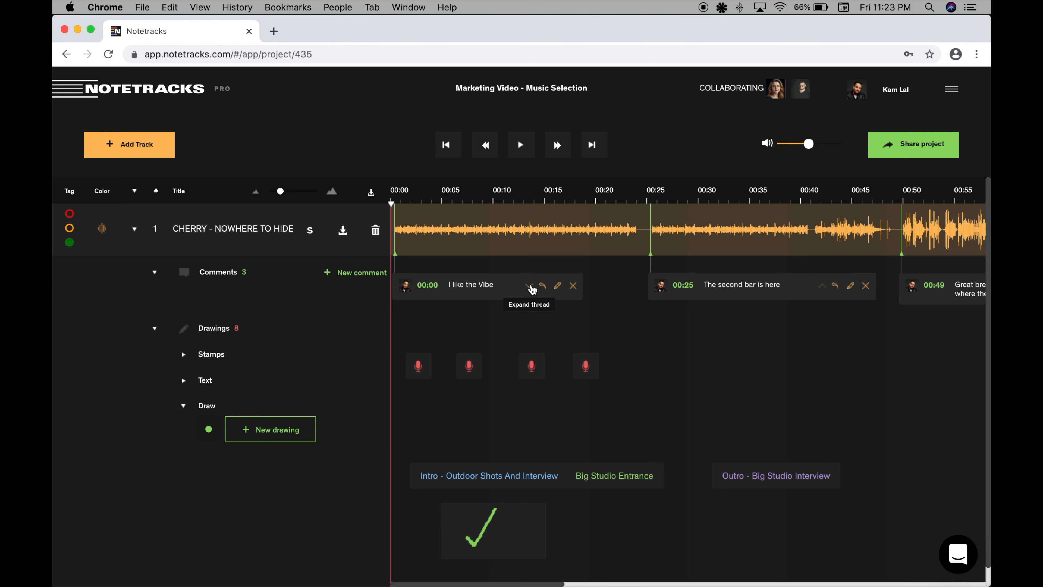
left_click(530, 286)
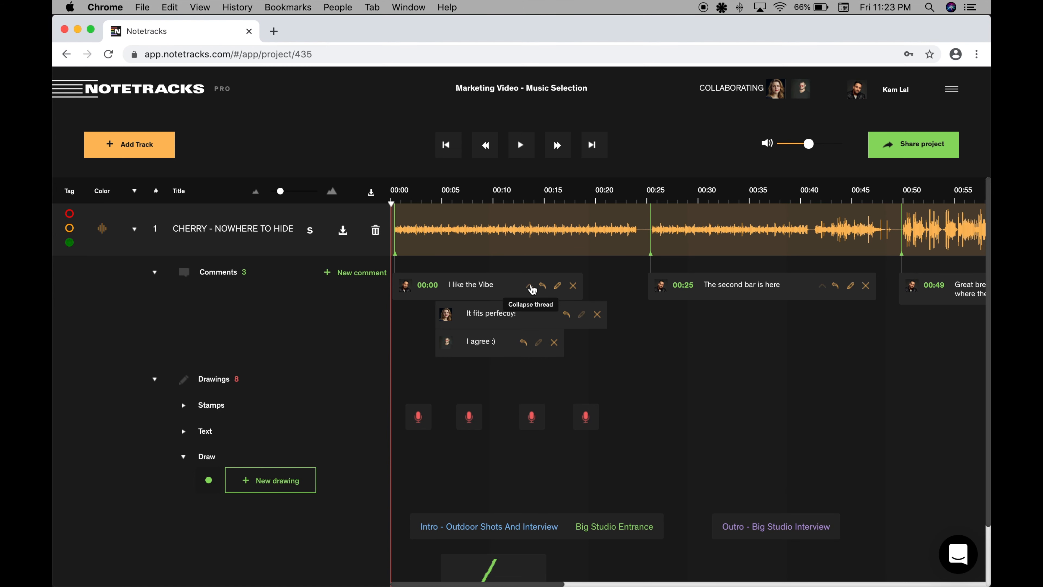
left_click(137, 230)
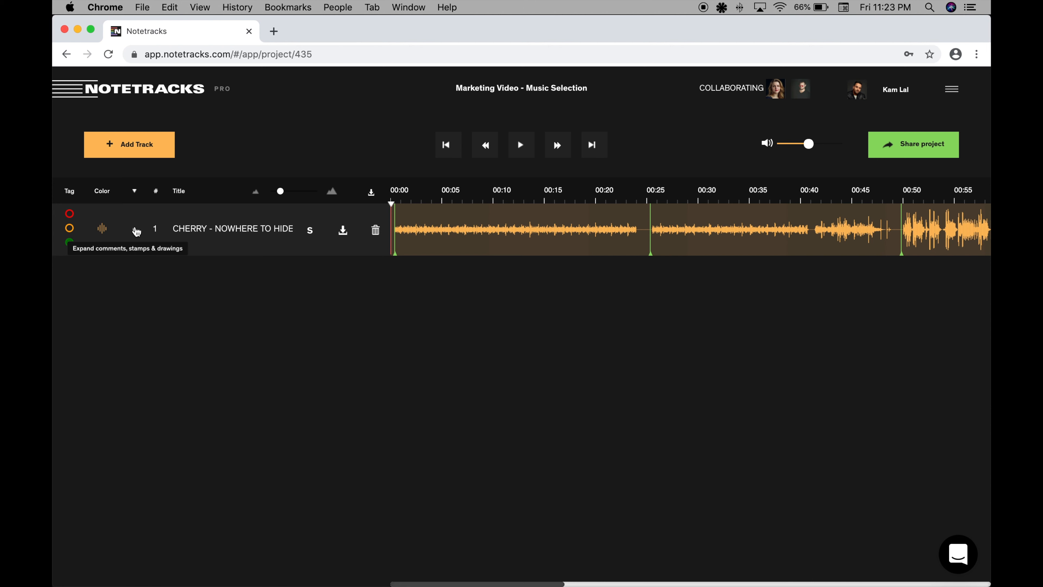
left_click(136, 230)
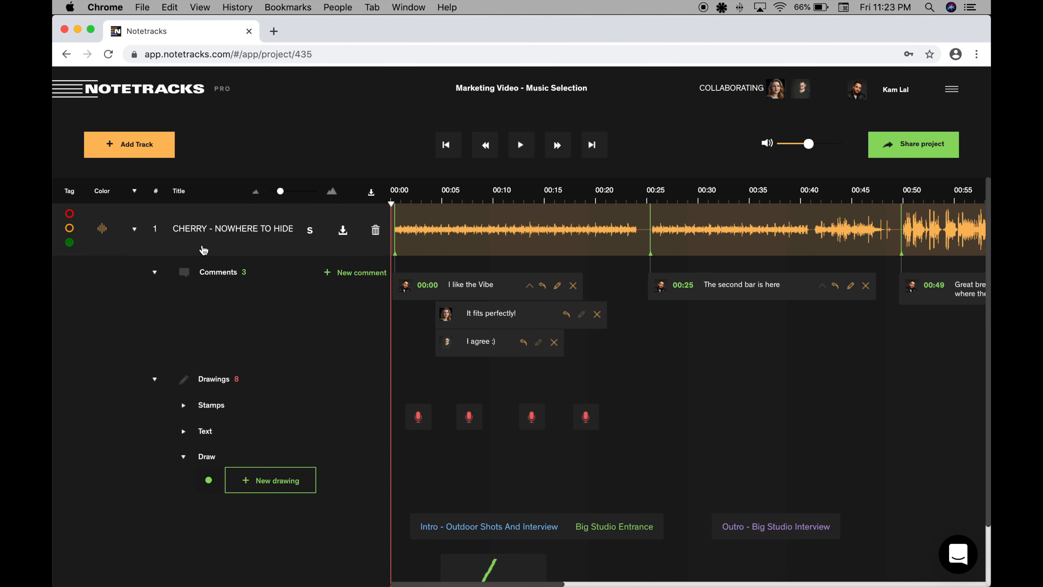
Open the track's order number for editing and confirm the entry.
left_click(153, 228)
left_click(155, 228)
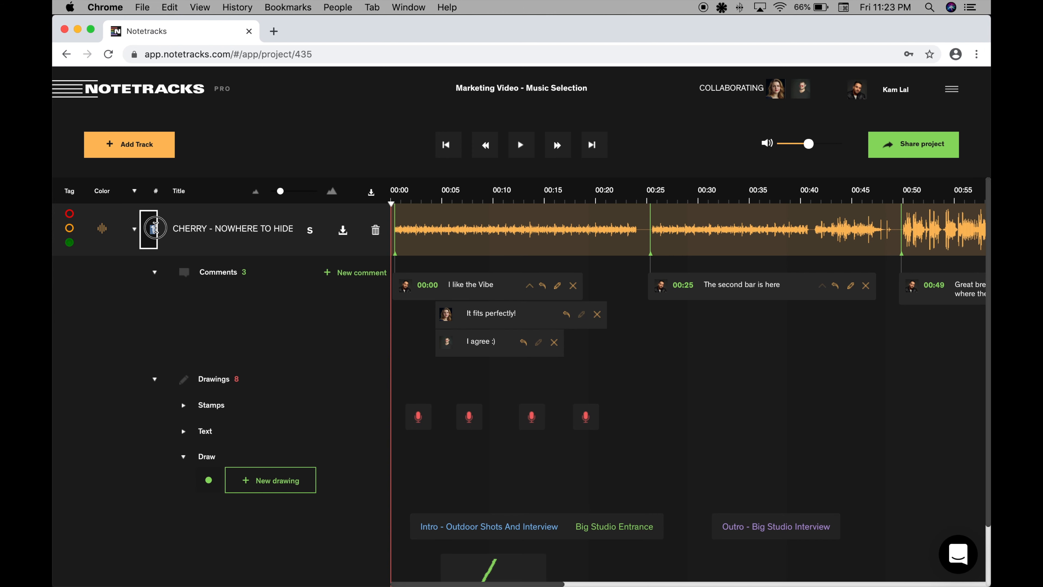
left_click(151, 231)
key("Return")
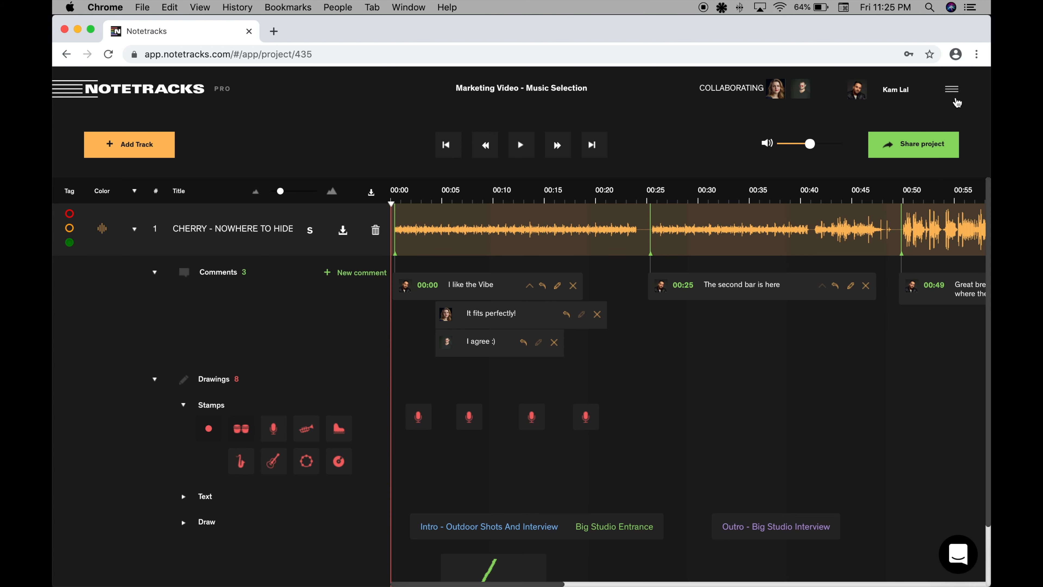
View the account's profile page with the side menu closed.
left_click(952, 90)
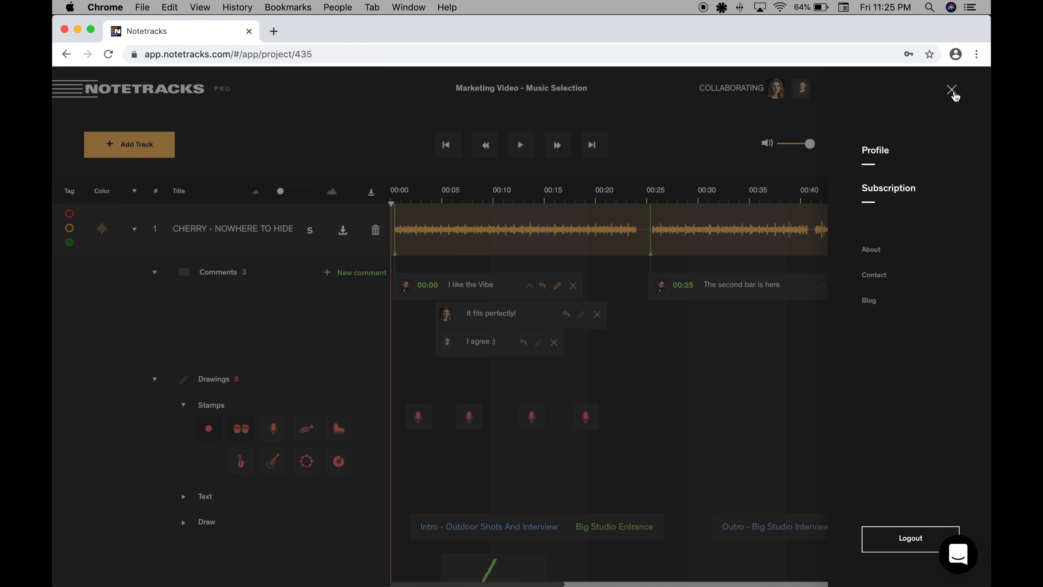
left_click(883, 152)
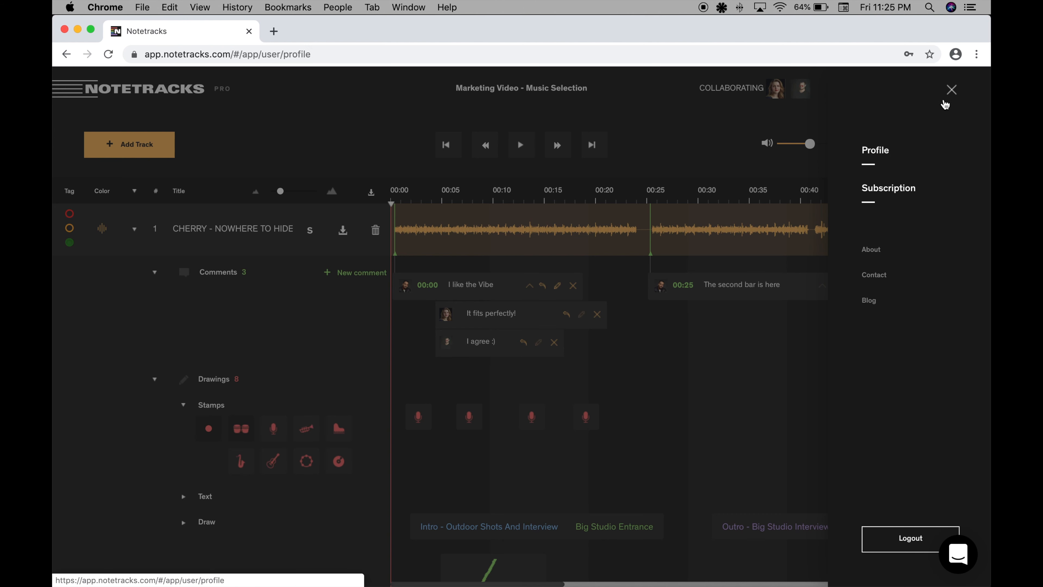
left_click(957, 98)
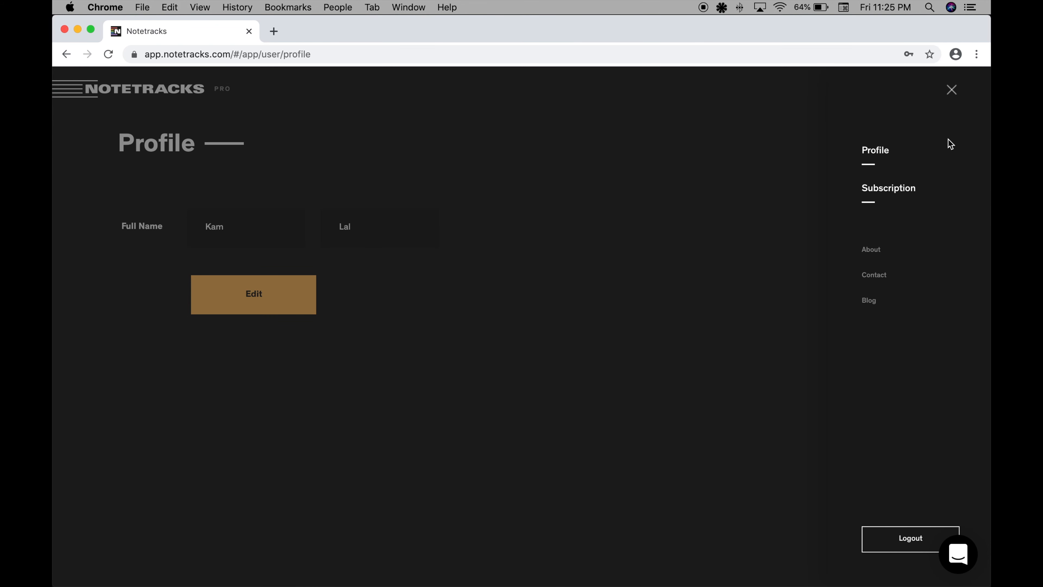
left_click(952, 90)
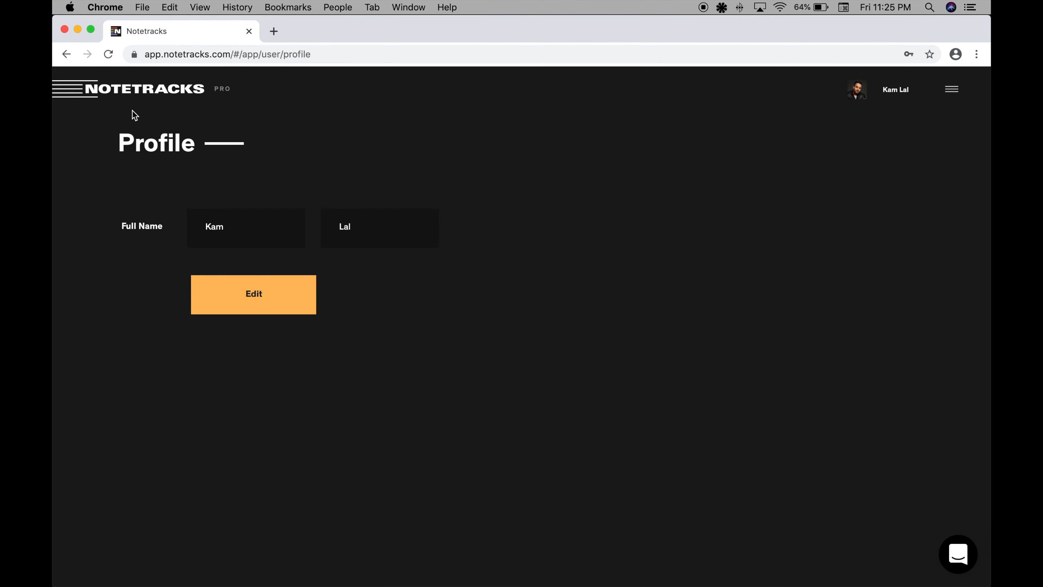
Return to the project list and open the "Marketing Video - Review" project.
left_click(123, 88)
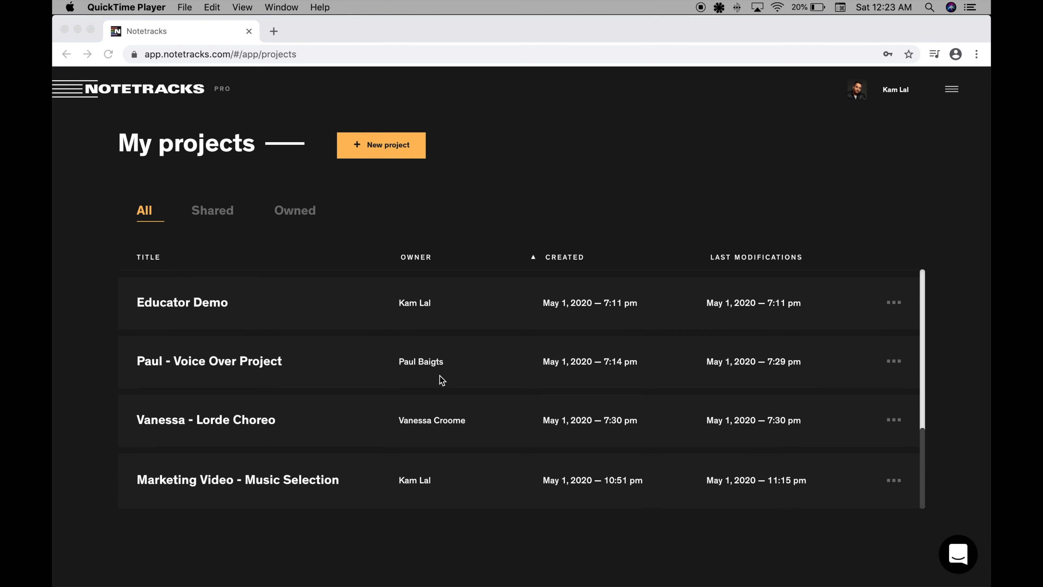
scroll(439, 375, "up", 10)
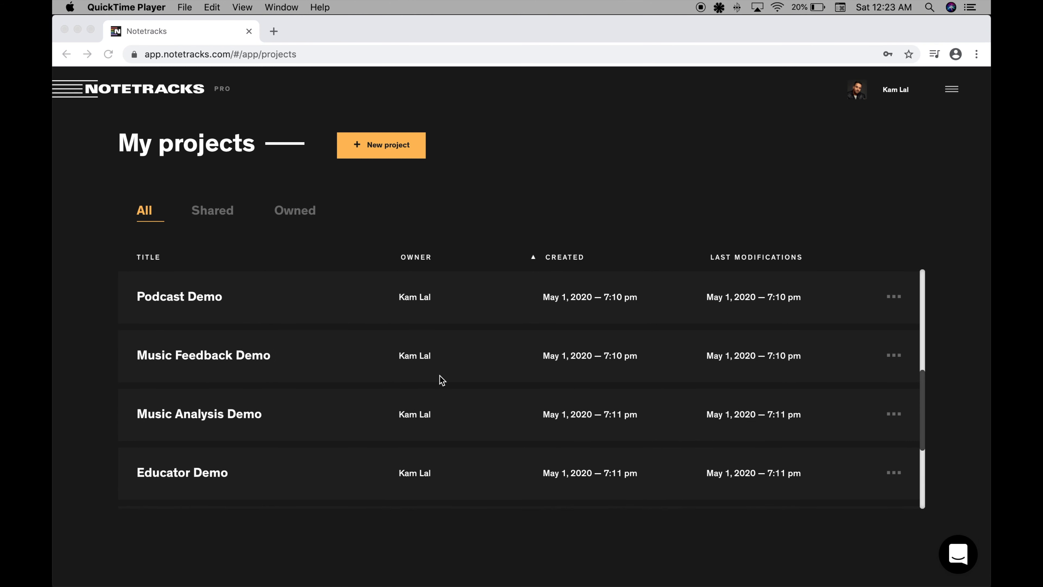
scroll(440, 375, "up", 4)
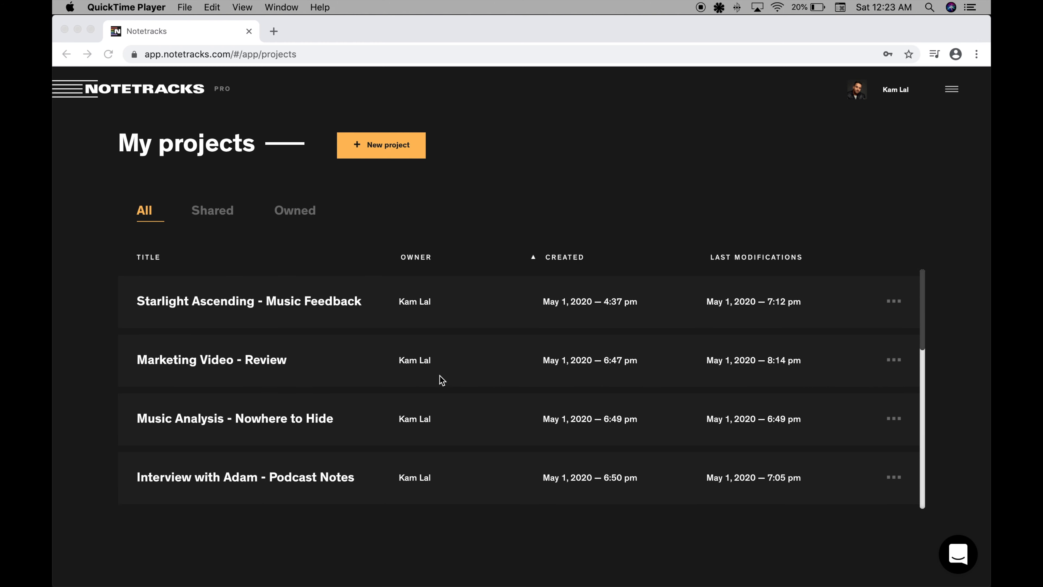
left_click(294, 360)
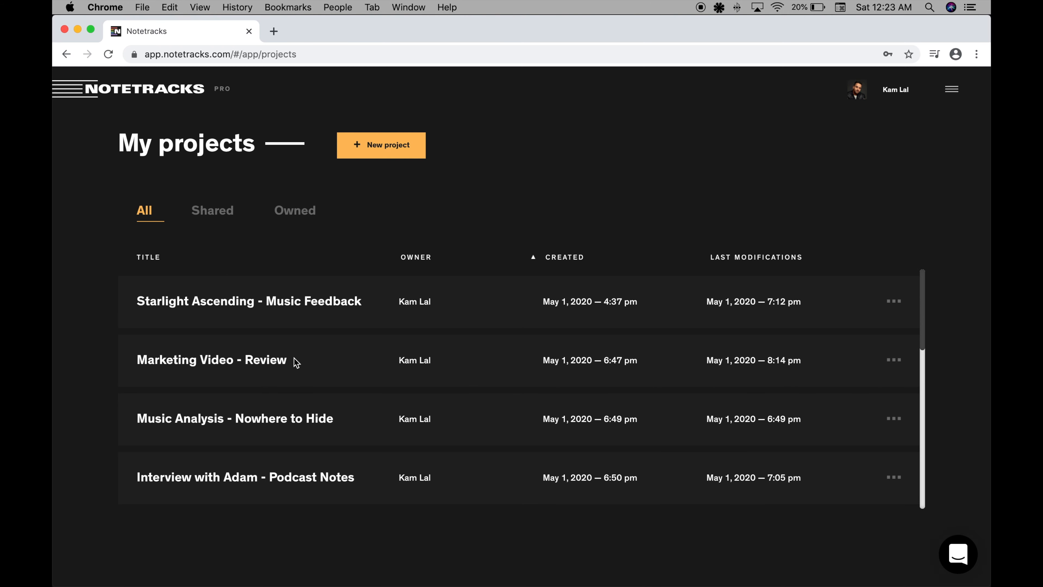
left_click(294, 361)
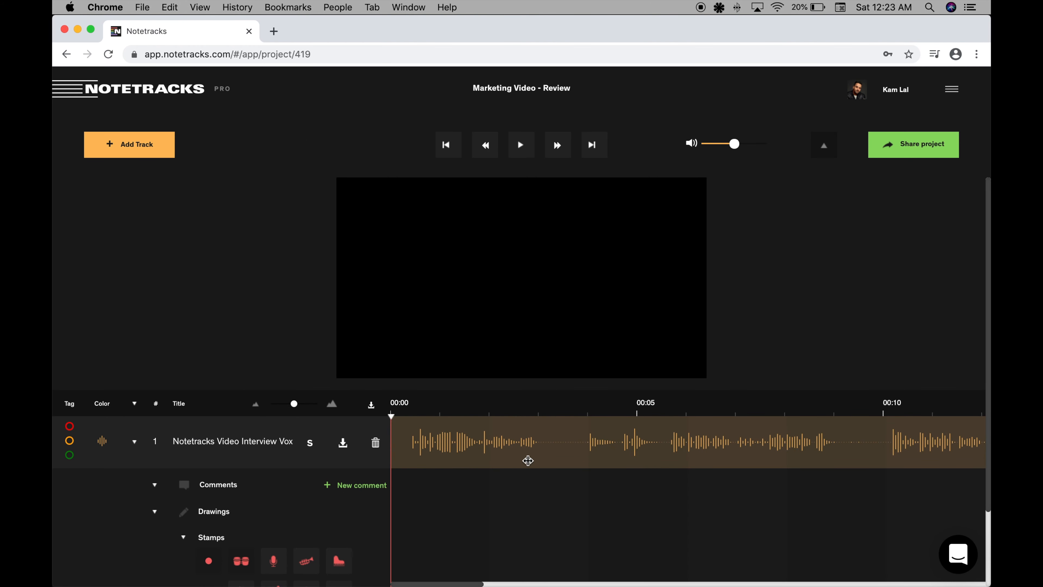
Preview the interview video at about 00:02 and 00:03, look through its timeline, and play the video from near the start.
left_click(476, 414)
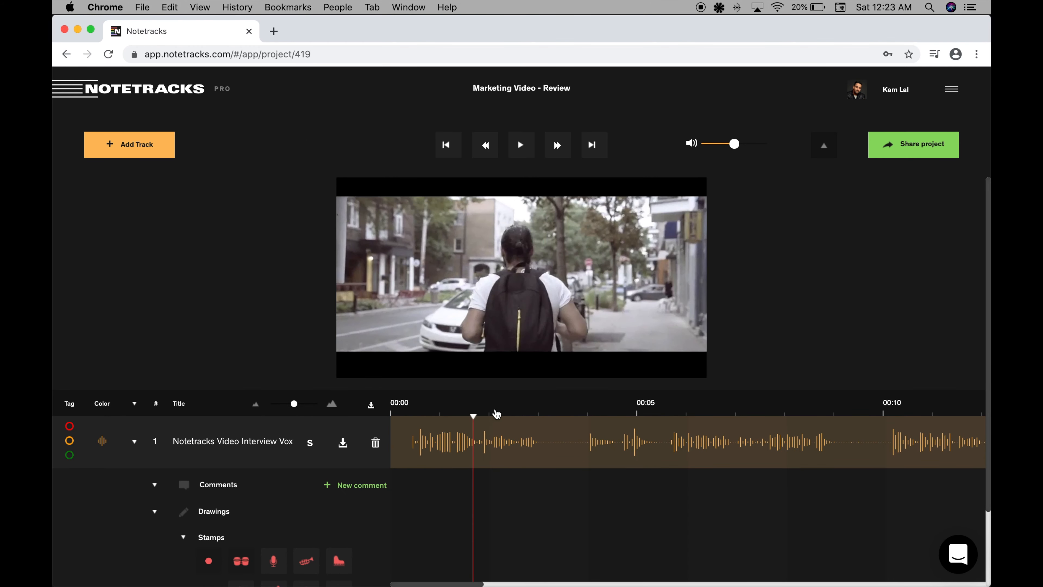
left_click(556, 401)
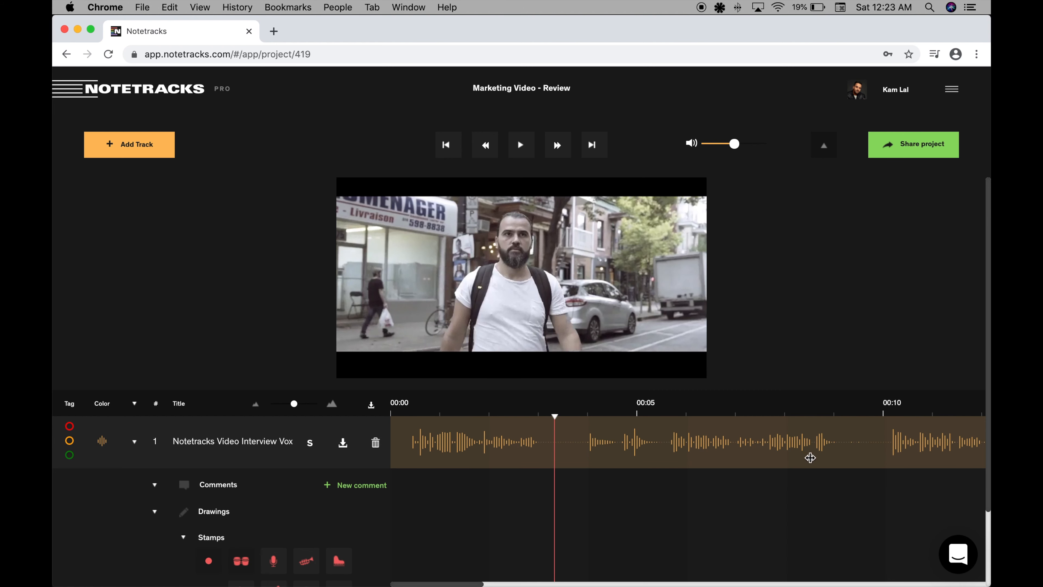
scroll(800, 445, "right", 10)
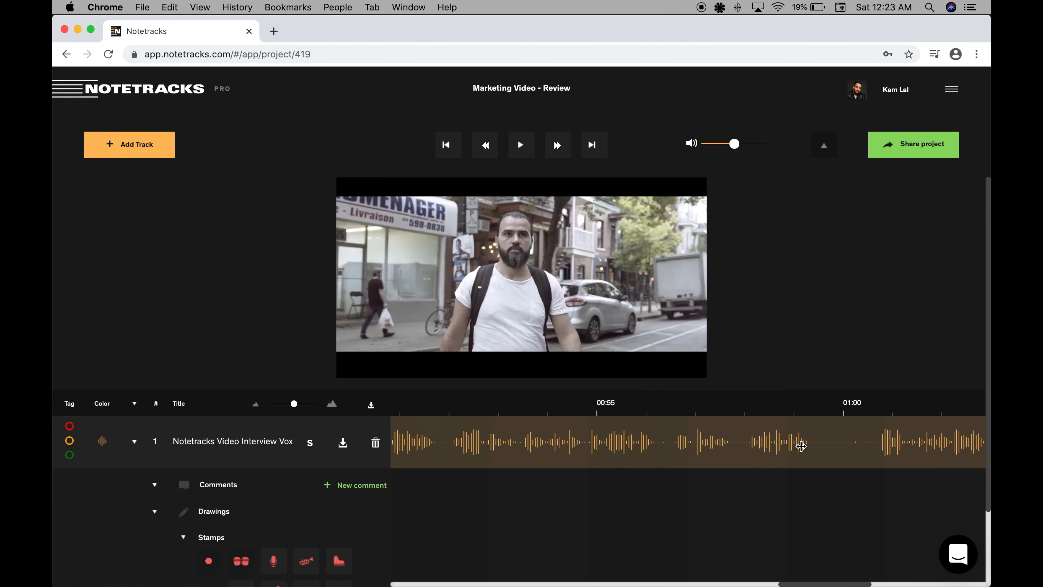
scroll(801, 446, "left", 10)
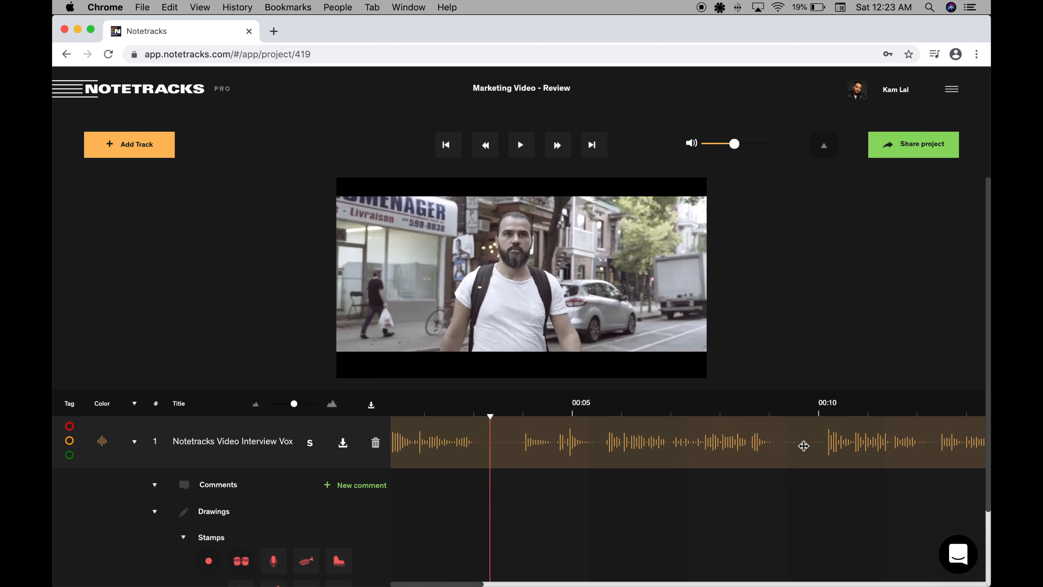
left_click(397, 412)
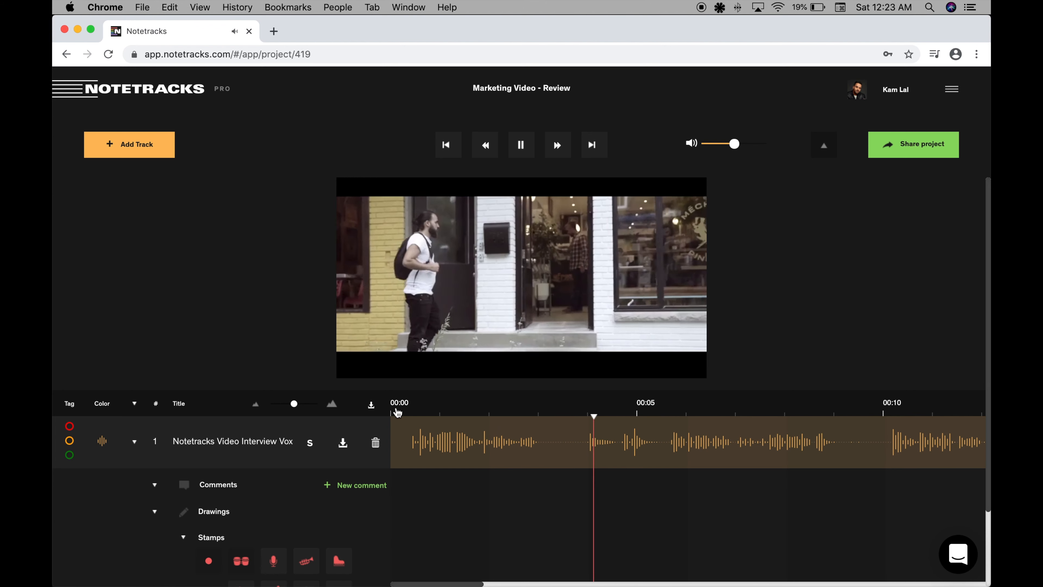
Pause the interview video and collapse the video preview.
key("space")
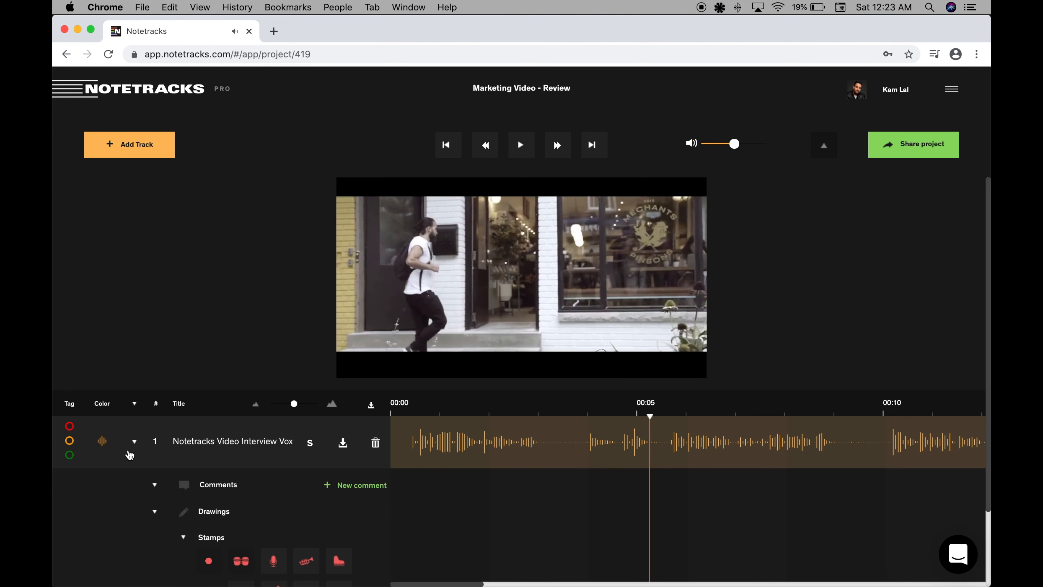
left_click(825, 145)
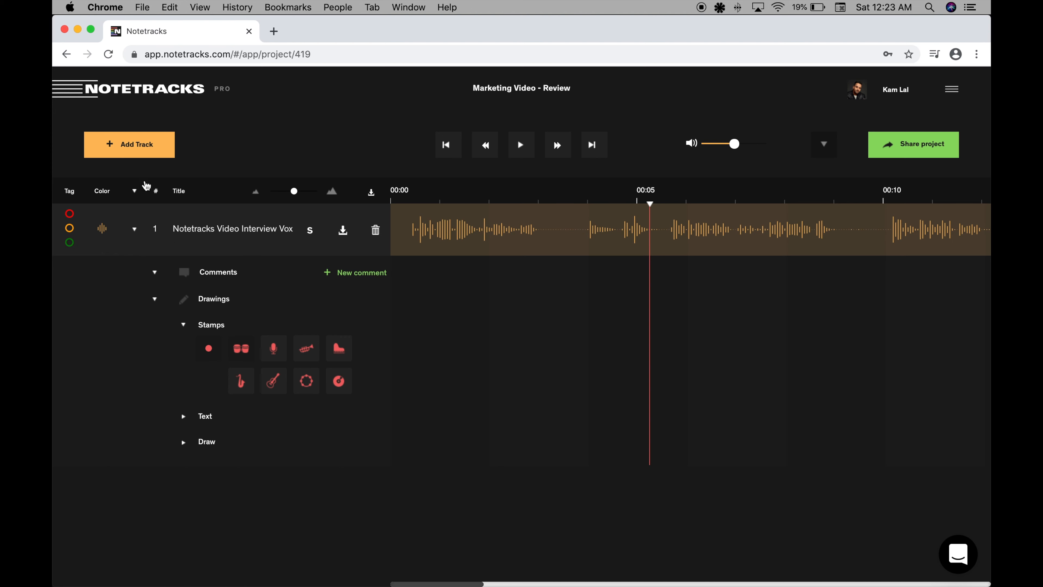
Add the "CHERRY - NOWHERE TO HIDE" music file from the computer as a new track.
left_click(139, 150)
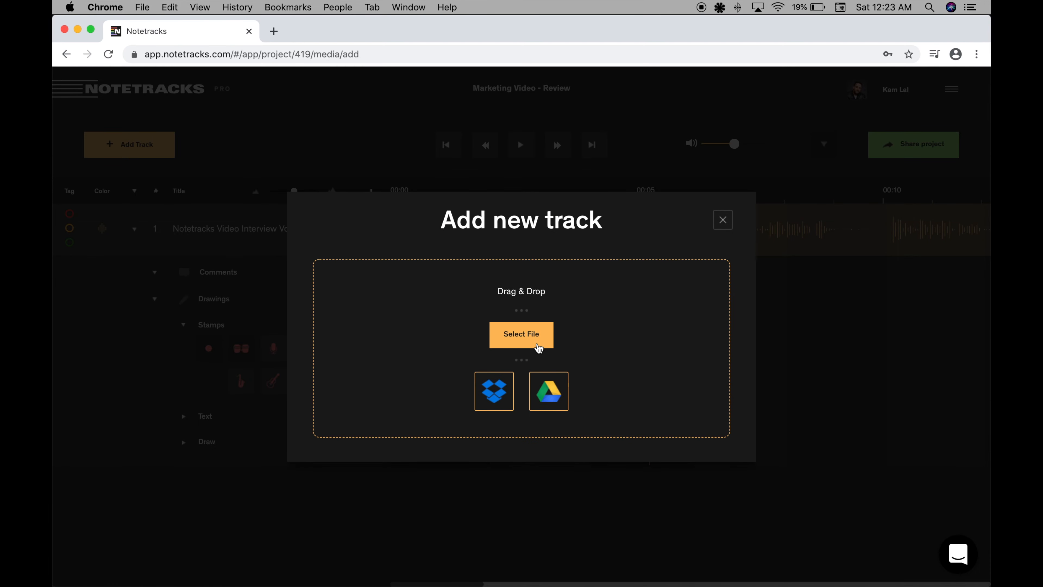
left_click(539, 348)
double_click(455, 128)
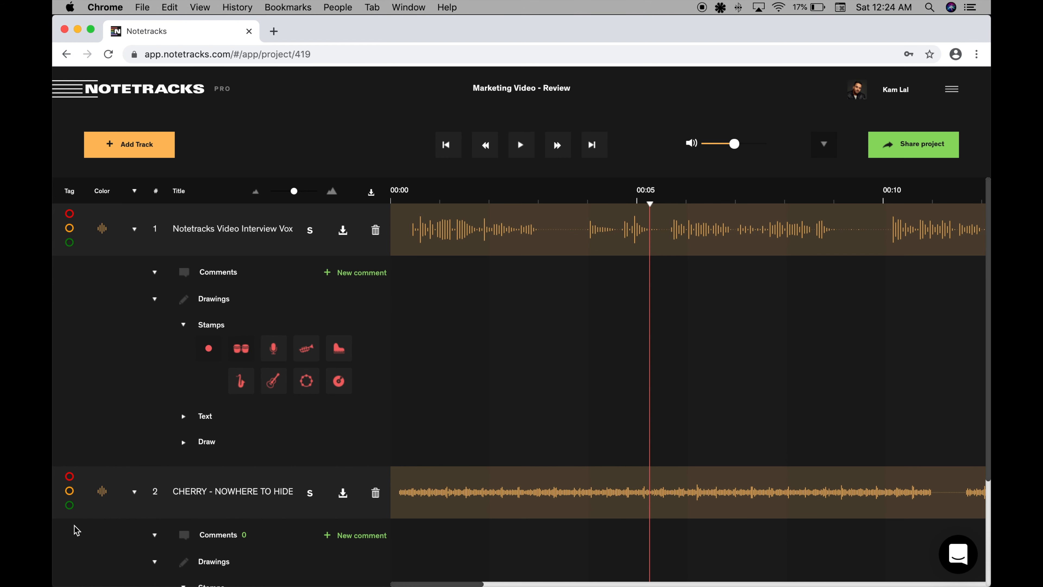
Color the "CHERRY - NOWHERE TO HIDE" track blue and collapse the comments and drawings sections of all tracks.
left_click(102, 492)
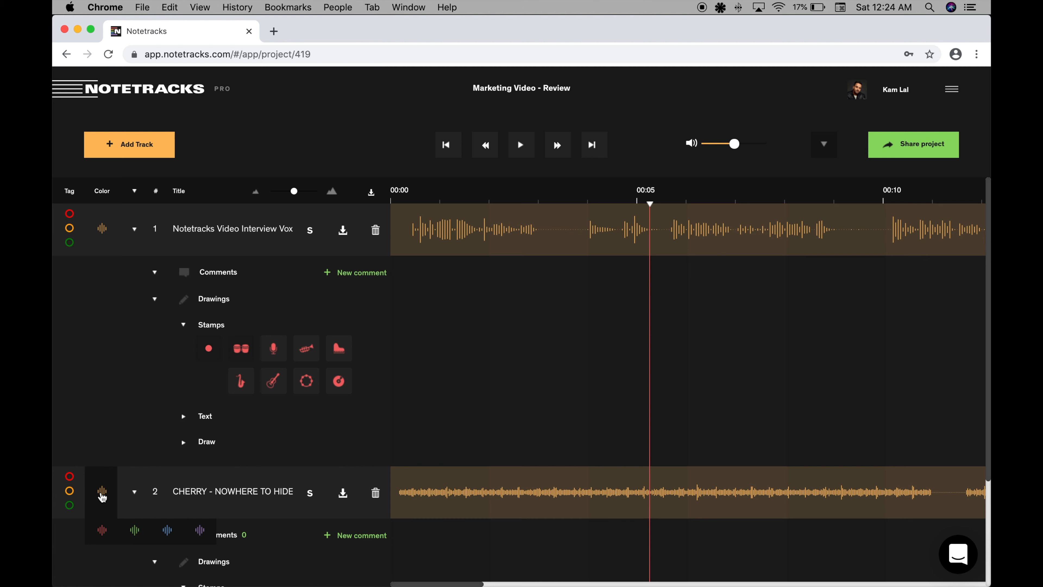
left_click(167, 531)
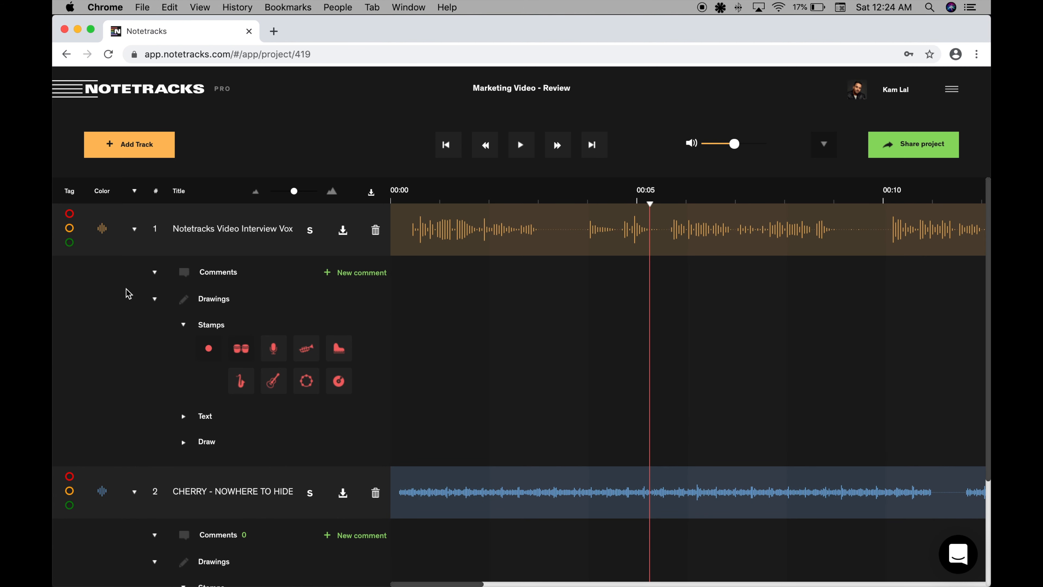
left_click(134, 191)
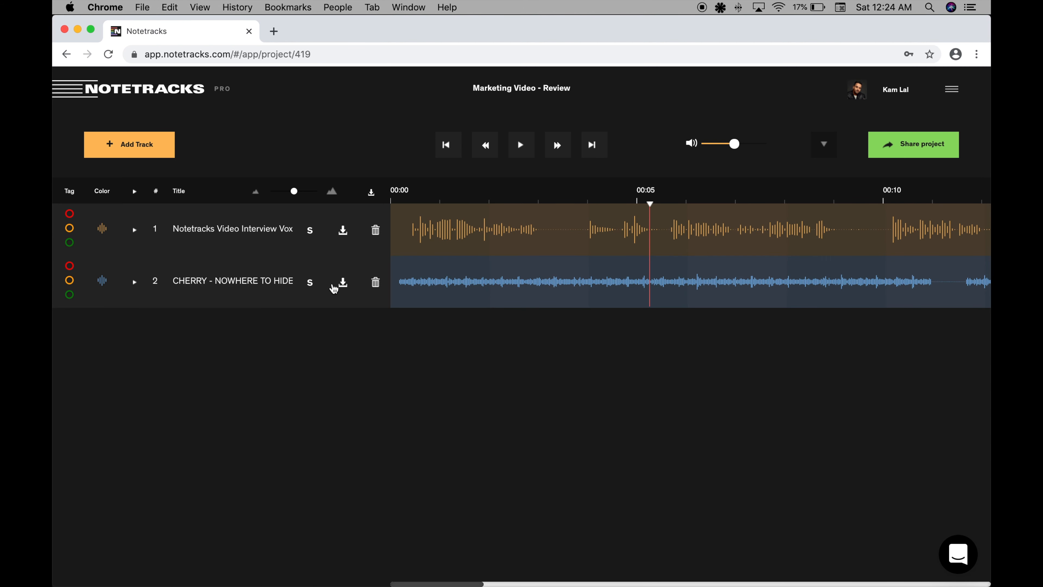
Expand the video preview and play the video with both tracks, pausing just before 00:05.
left_click(824, 148)
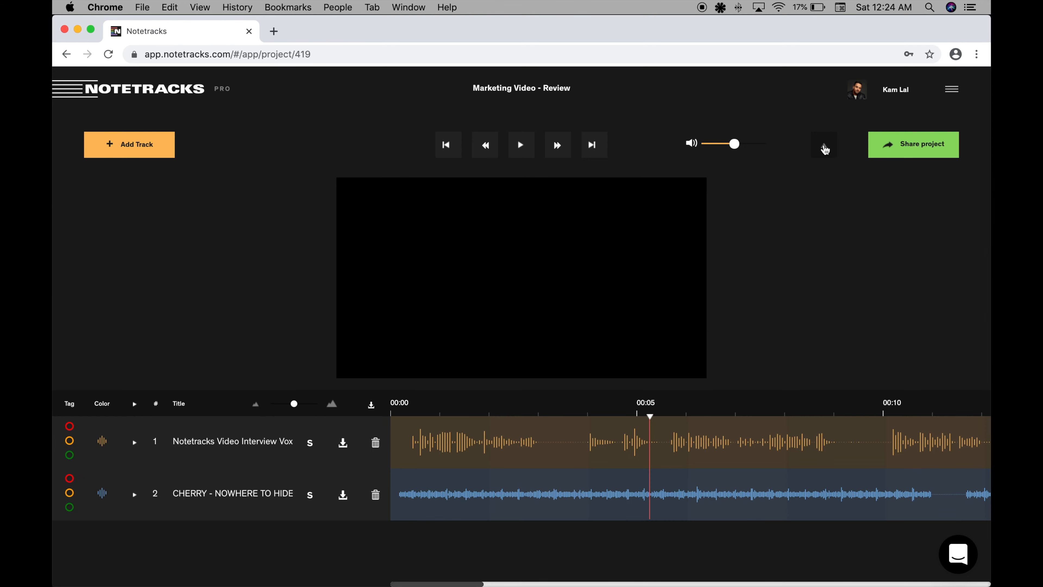
key("space")
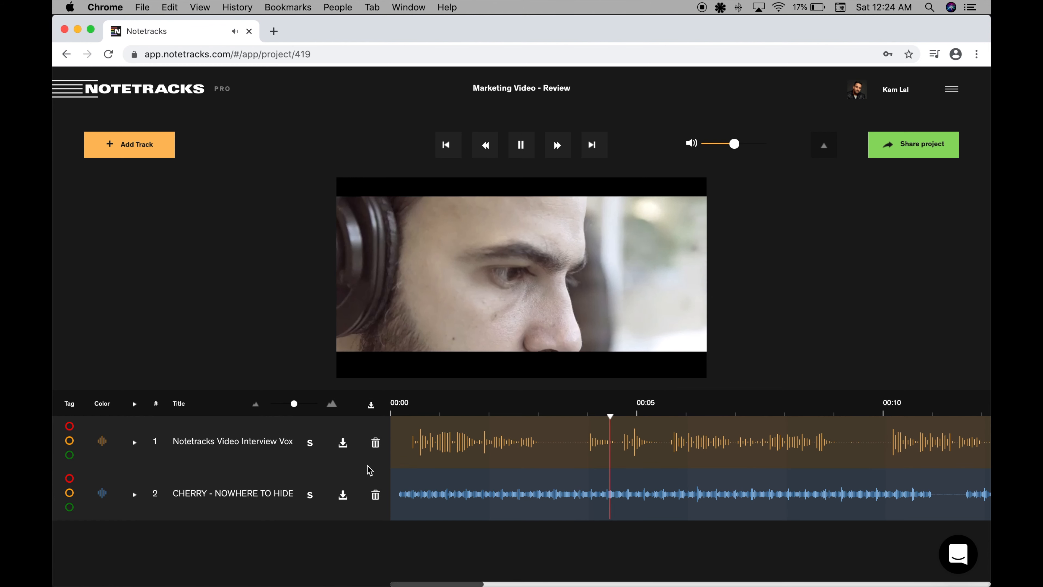
key("space")
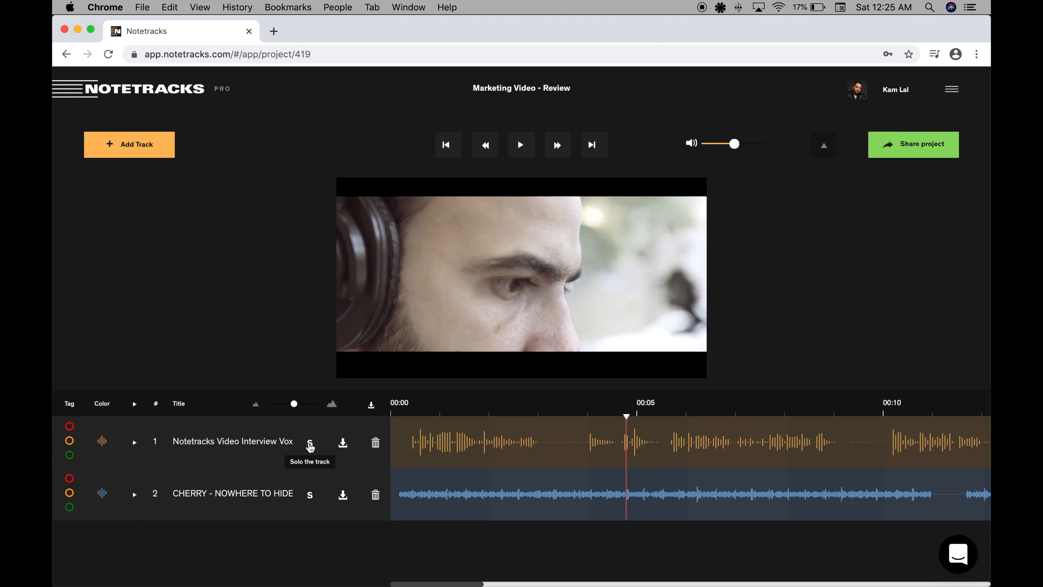
Resume playback, solo the interview track and the music track in turn, and turn the solo off again.
key("space")
left_click(310, 445)
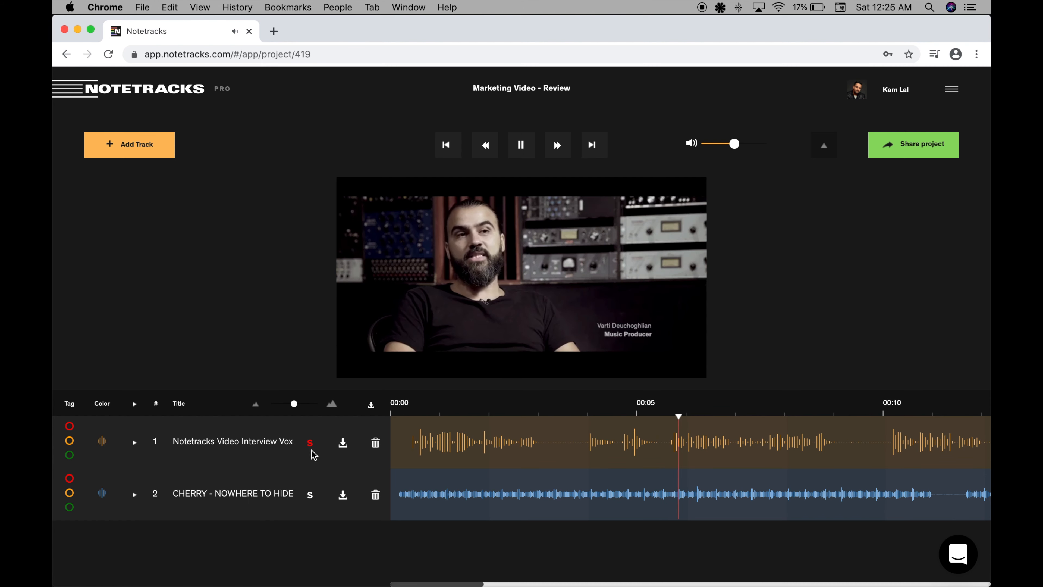
left_click(310, 496)
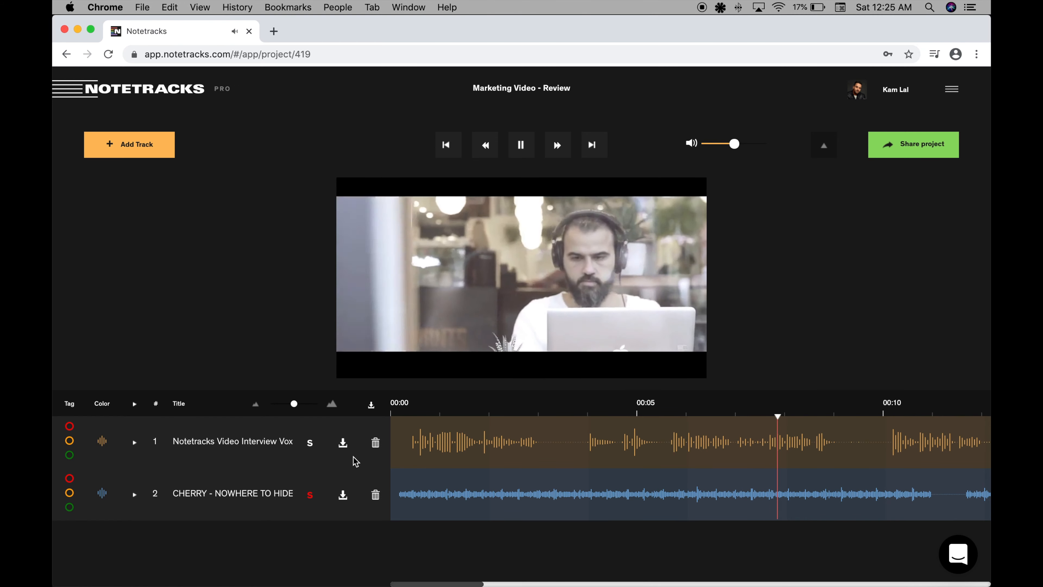
left_click(310, 495)
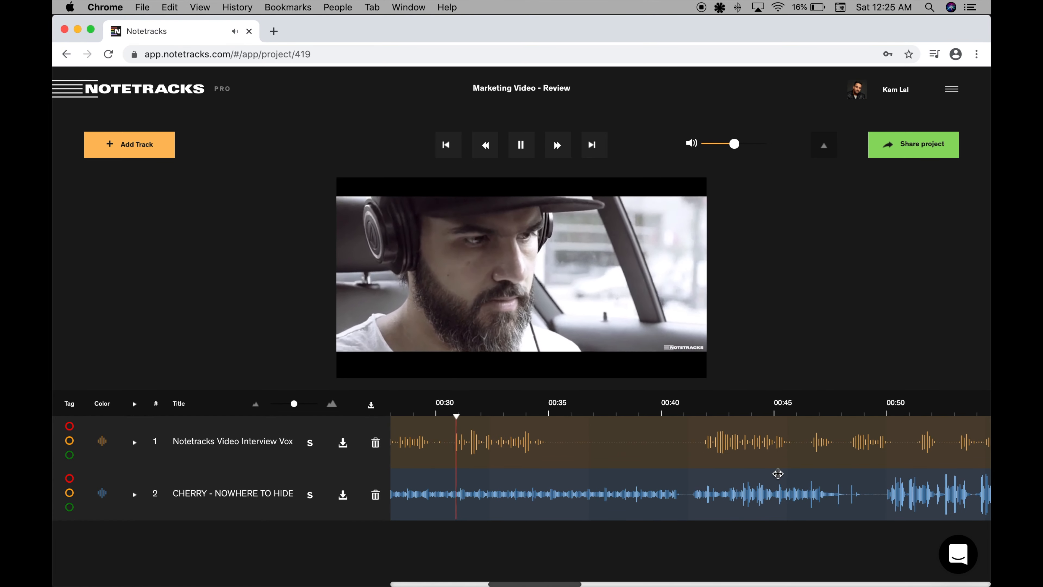
left_click_drag(293, 404, 284, 406)
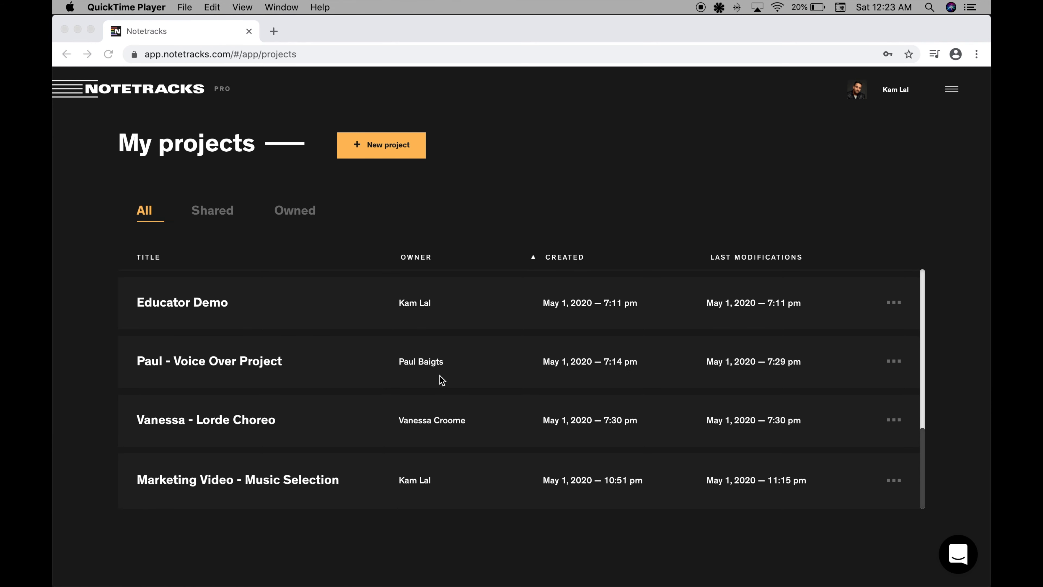
Open the "Marketing Video - Review" project from the project list.
scroll(440, 375, "up", 8)
scroll(439, 375, "up", 3)
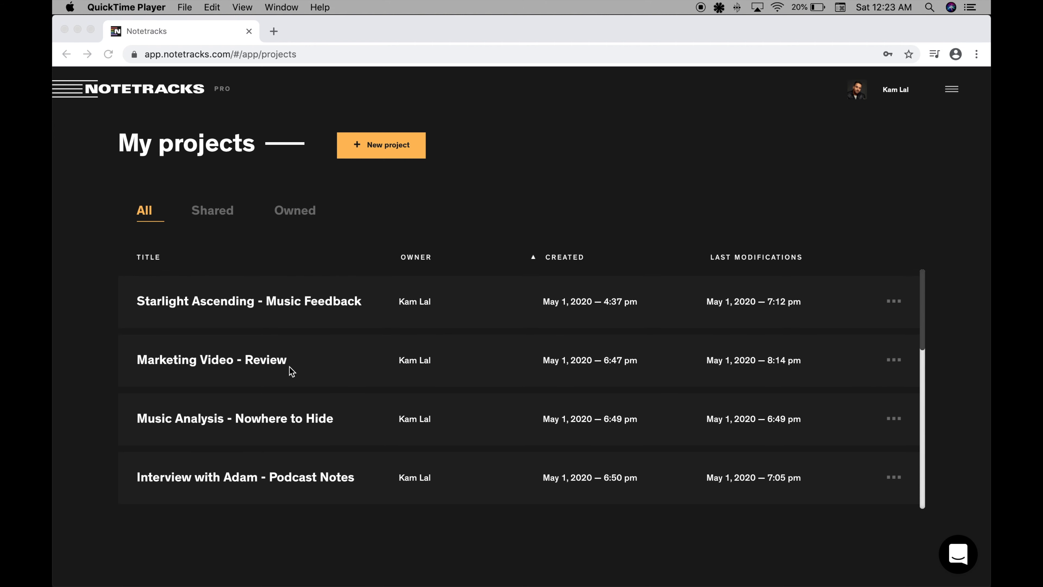
left_click(296, 362)
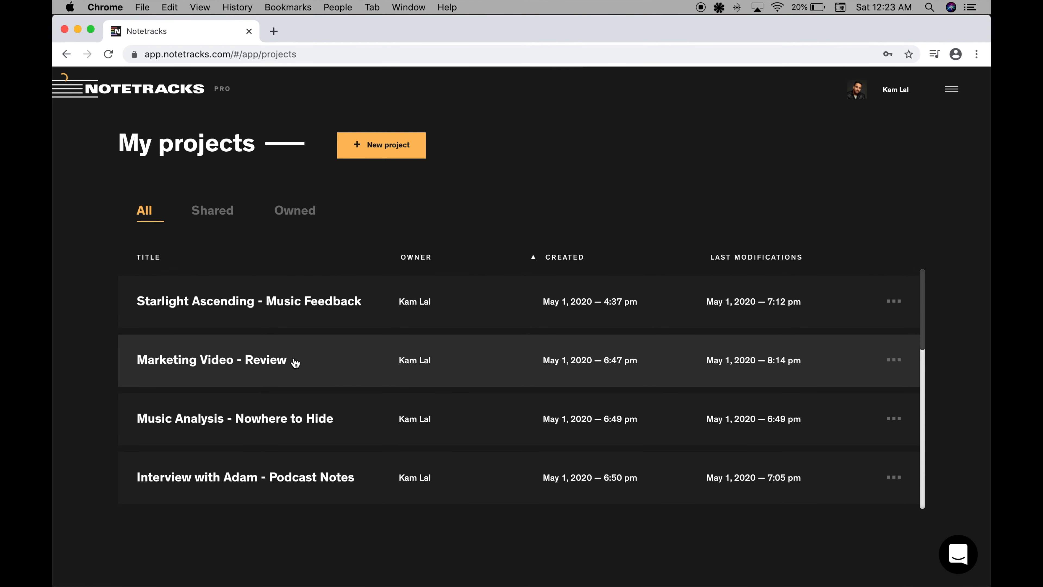
left_click(296, 362)
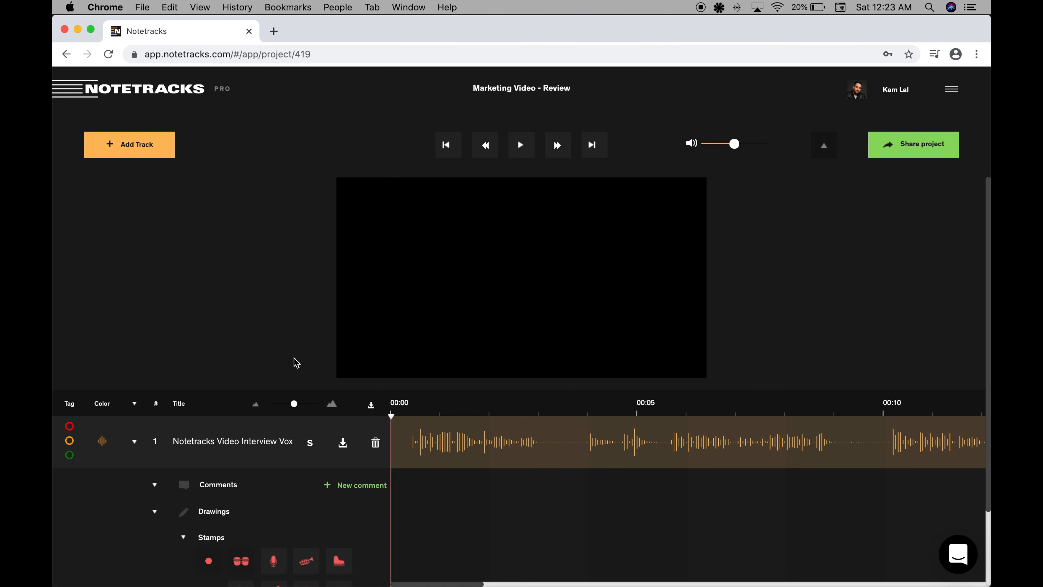
Preview the interview video at about 00:02 and 00:03, look along its timeline, and play it from the start.
left_click(475, 413)
left_click(556, 400)
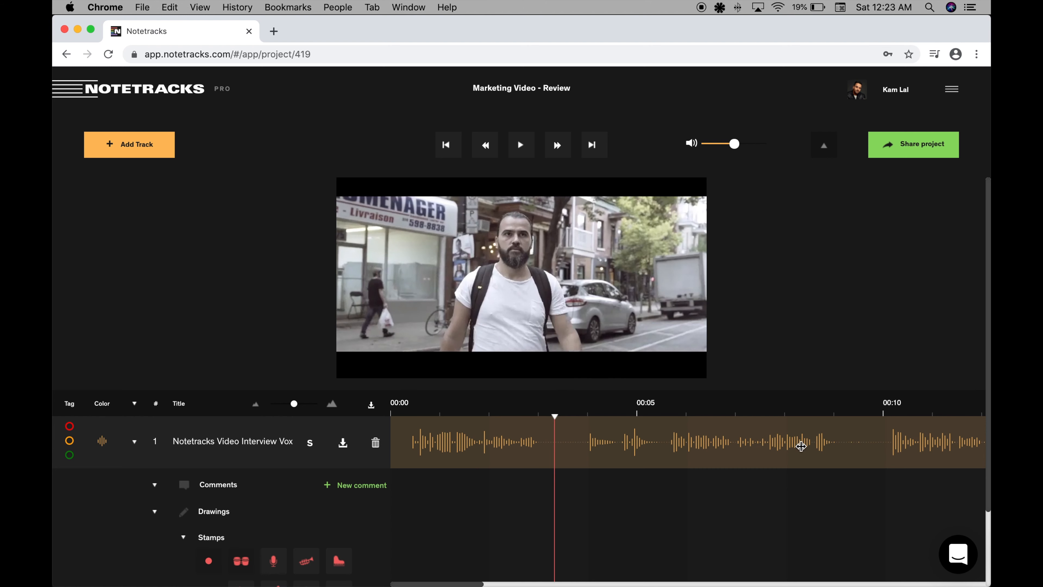
scroll(801, 446, "right", 10)
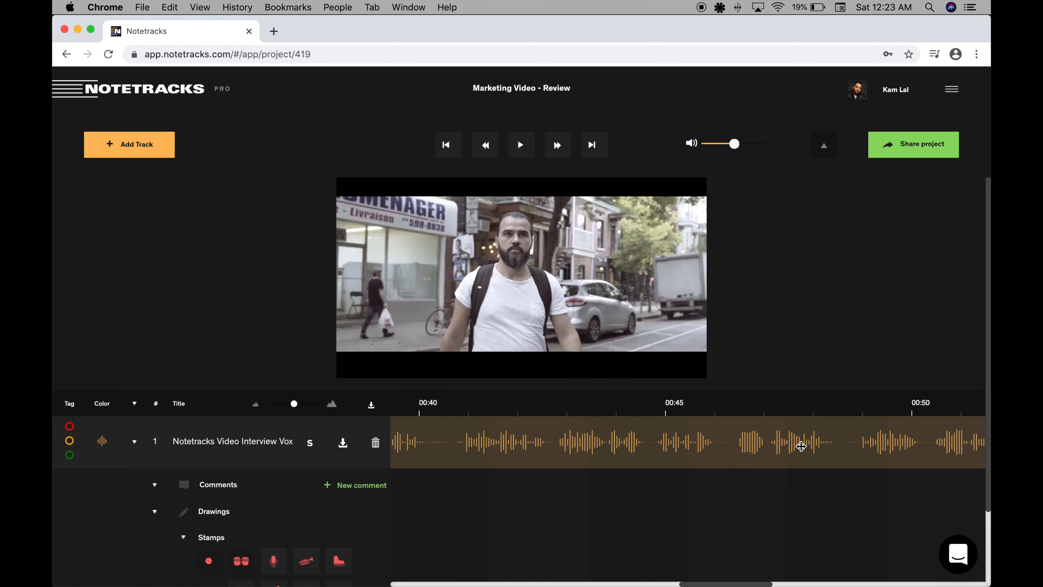
scroll(801, 446, "left", 10)
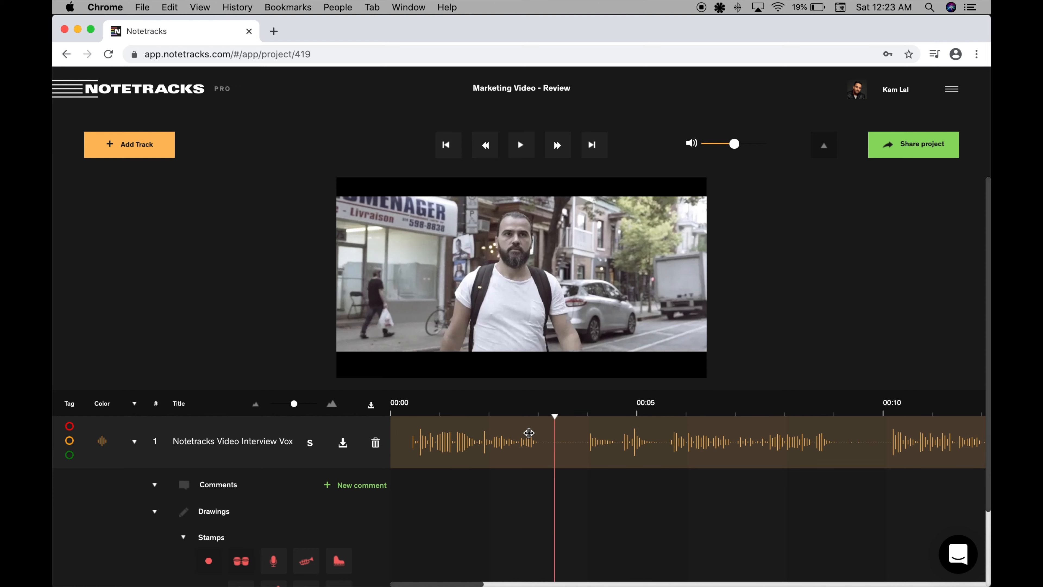
left_click(391, 420)
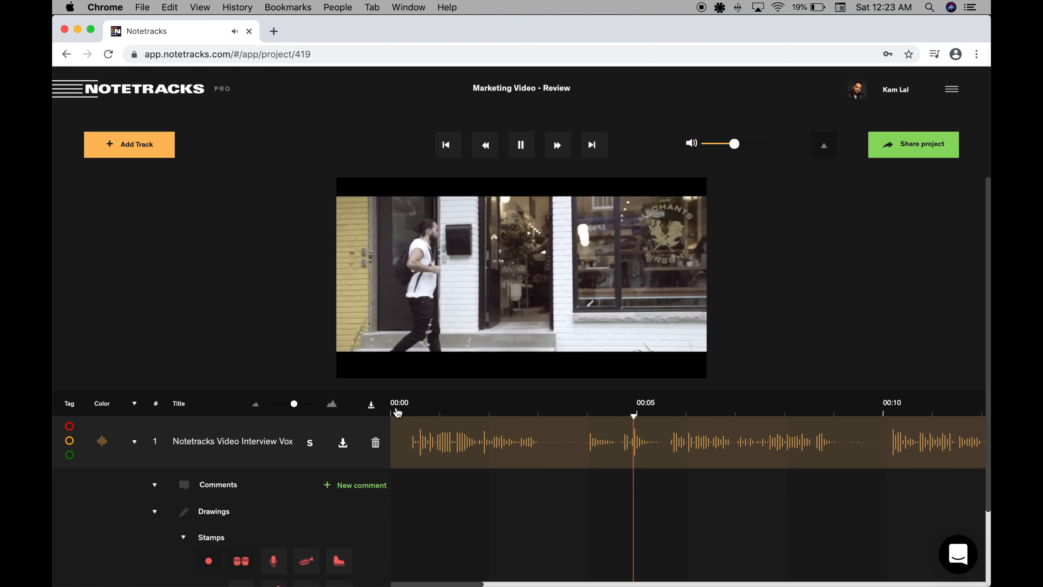
Pause playback just after 00:05 and hide the video preview above the timeline.
key("space")
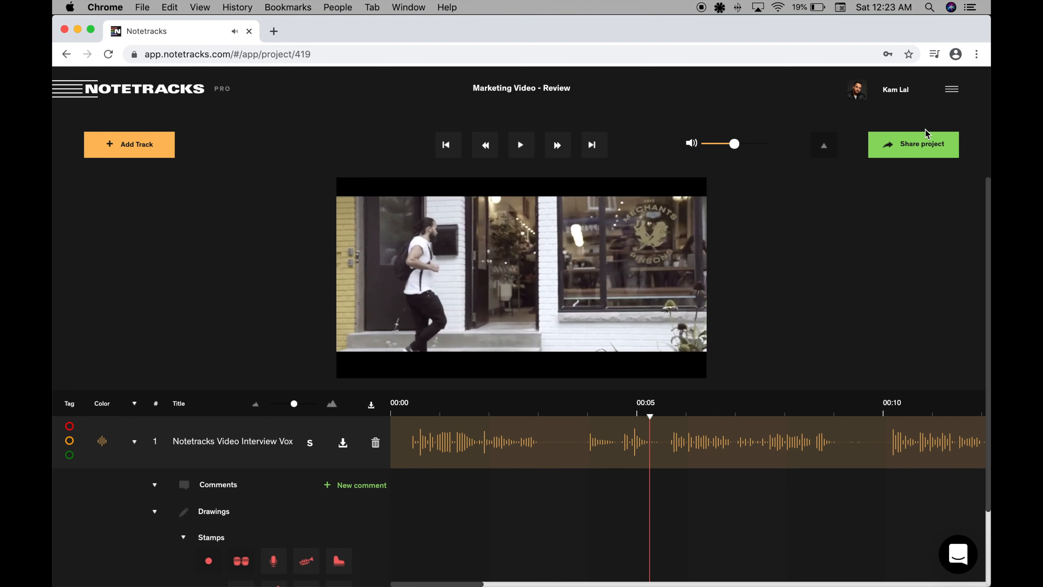
left_click(832, 148)
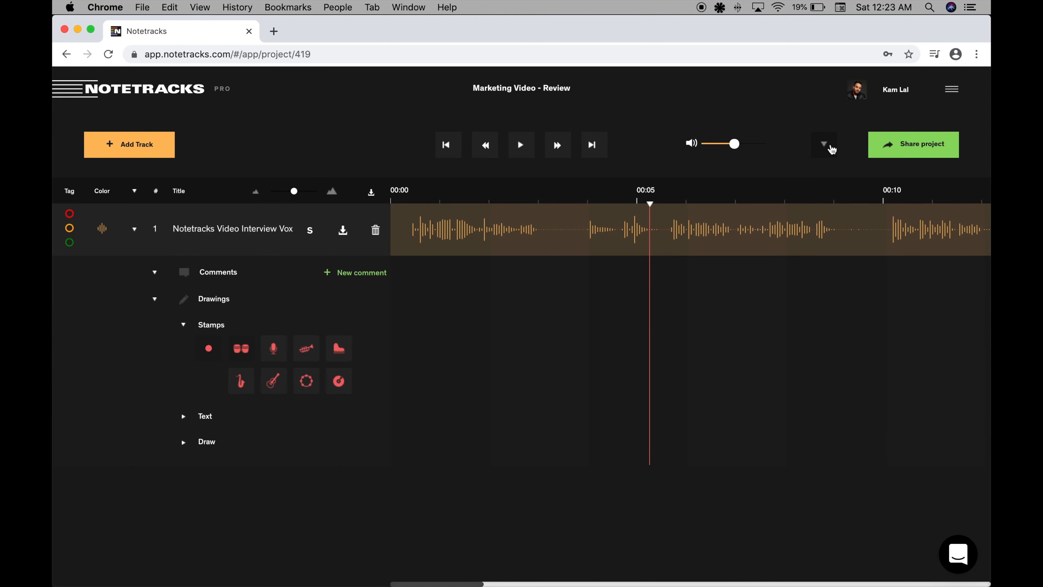